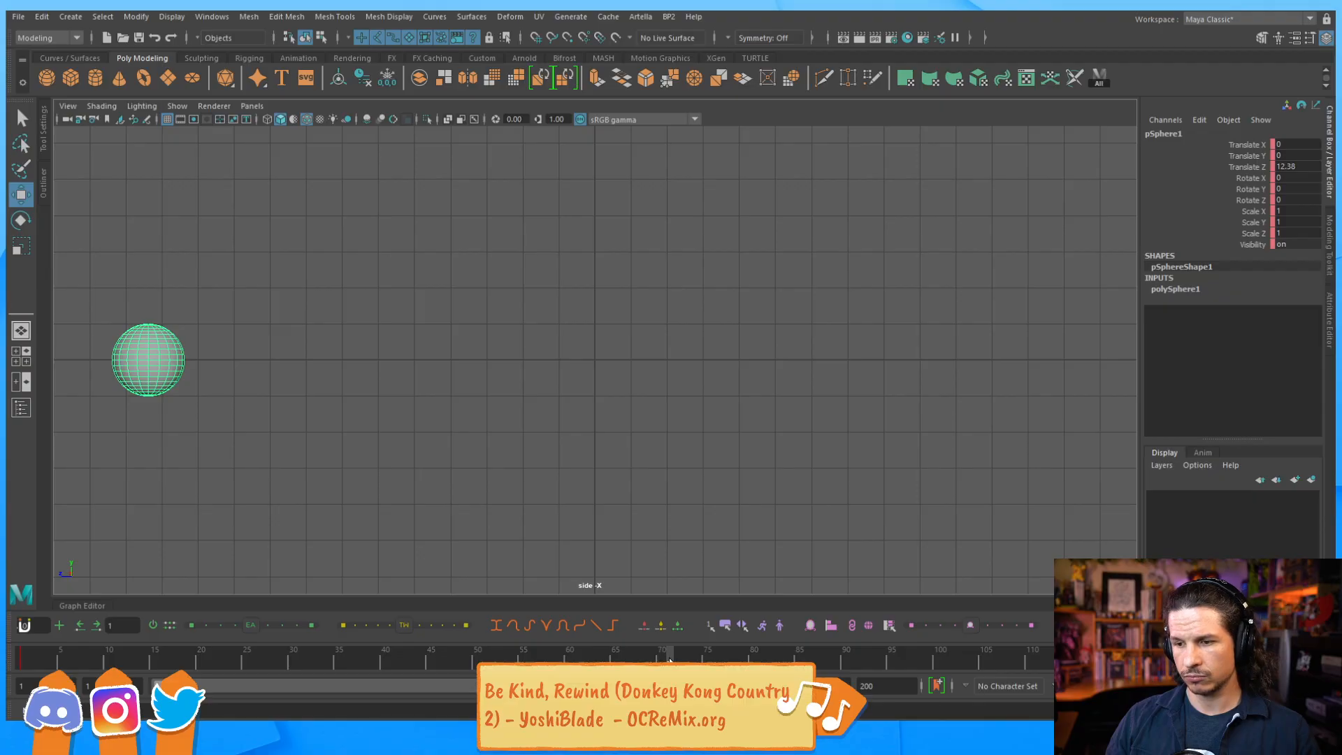
Set the playback range to end at frame 80 and key the sphere at frame 73 with Translate Z about -12.5.
{"action": "left_click_drag", "start_coordinate": [669, 663], "coordinate": [688, 663]}
{"action": "key", "text": "s"}
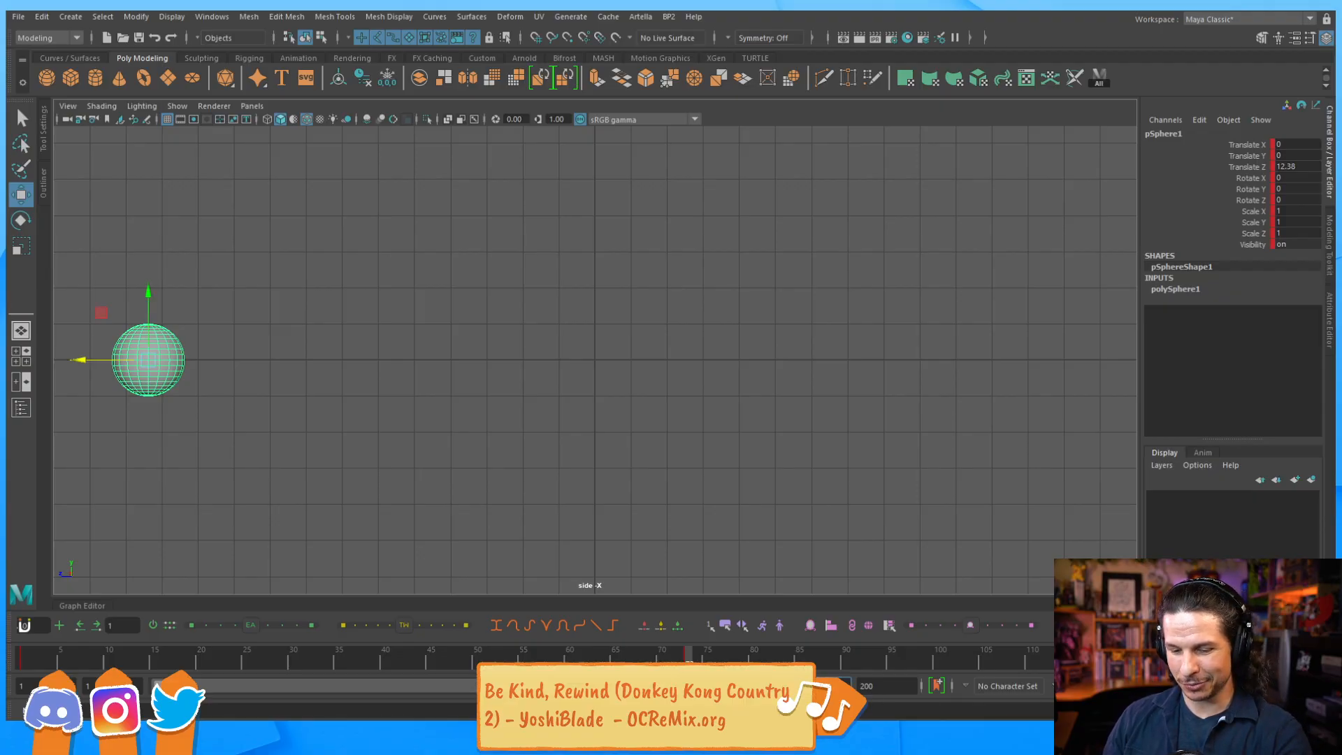
{"action": "type", "text": "80"}
{"action": "key", "text": "Return"}
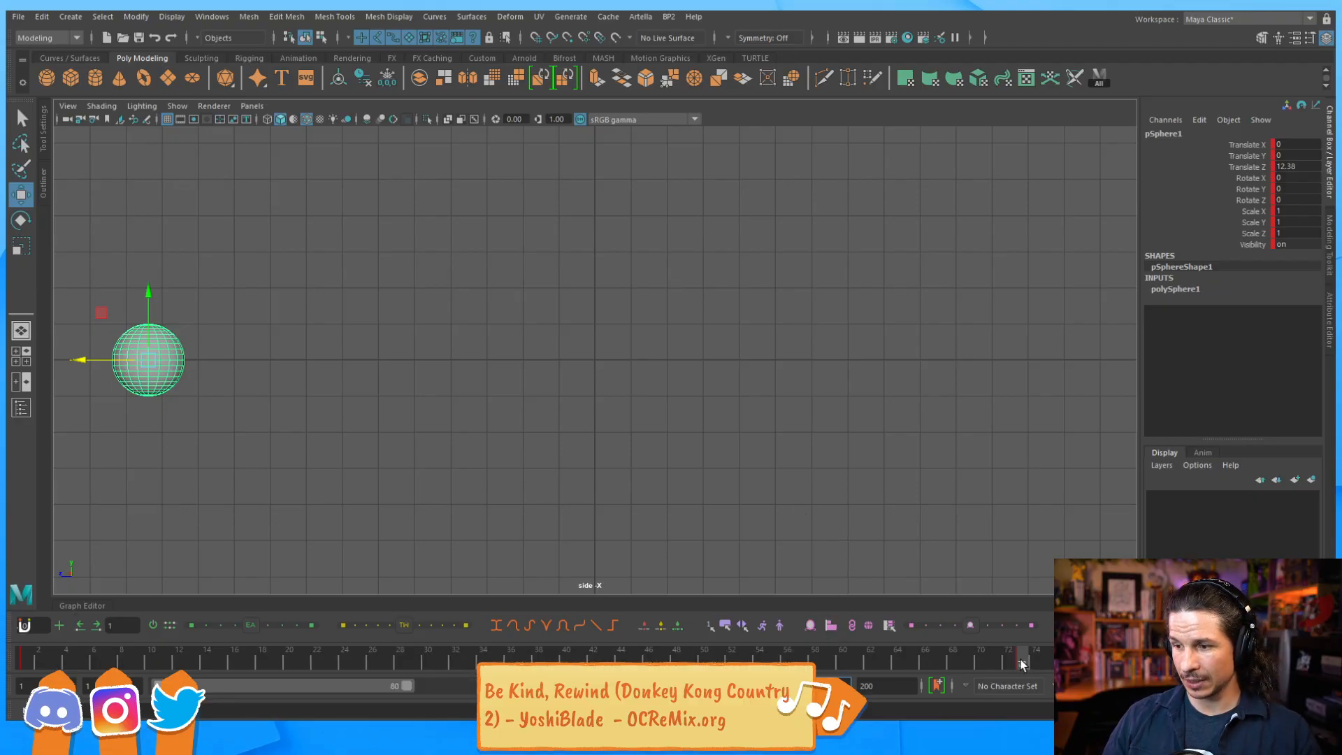
{"action": "left_click_drag", "start_coordinate": [81, 360], "coordinate": [972, 435]}
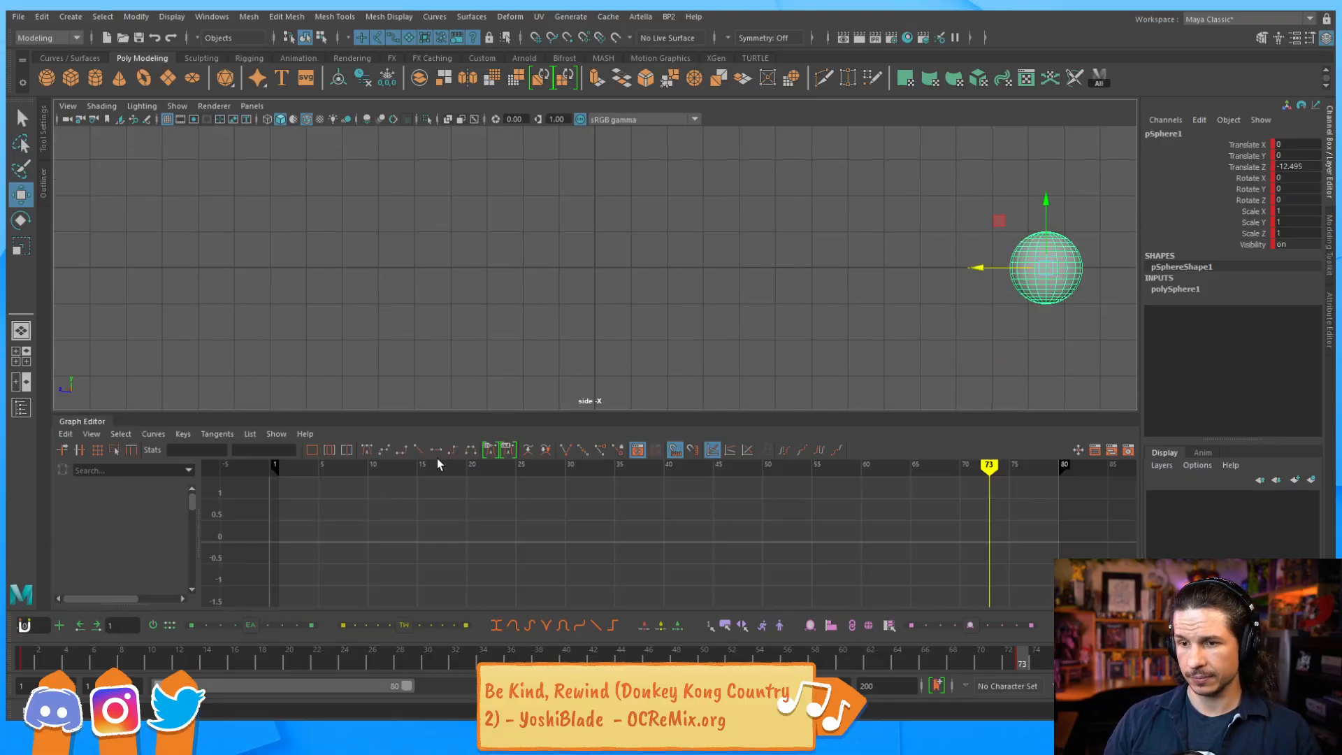
Insert a new key on the sphere's Translate Z curve at frame 42 and lower it to about -5.8.
{"action": "left_click", "coordinate": [398, 502]}
{"action": "left_click", "coordinate": [539, 498]}
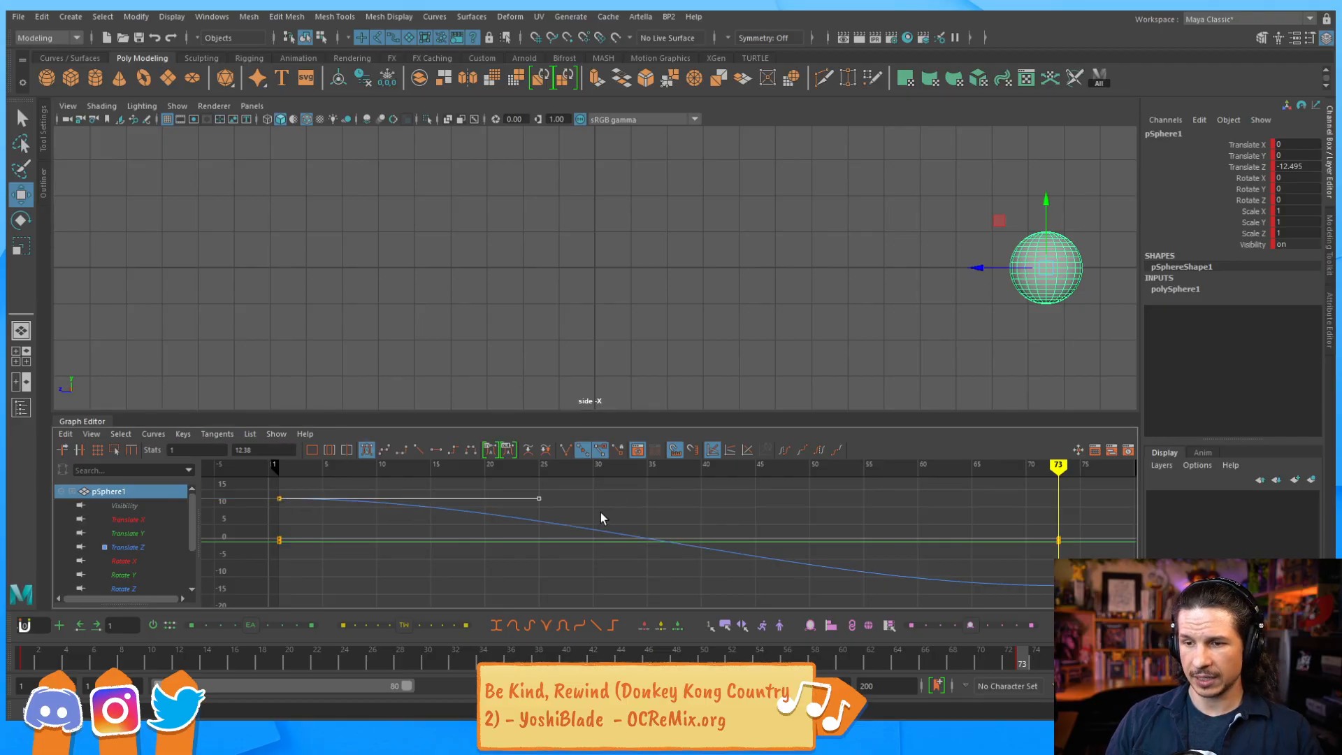
{"action": "left_click", "coordinate": [759, 555]}
{"action": "key", "text": "i"}
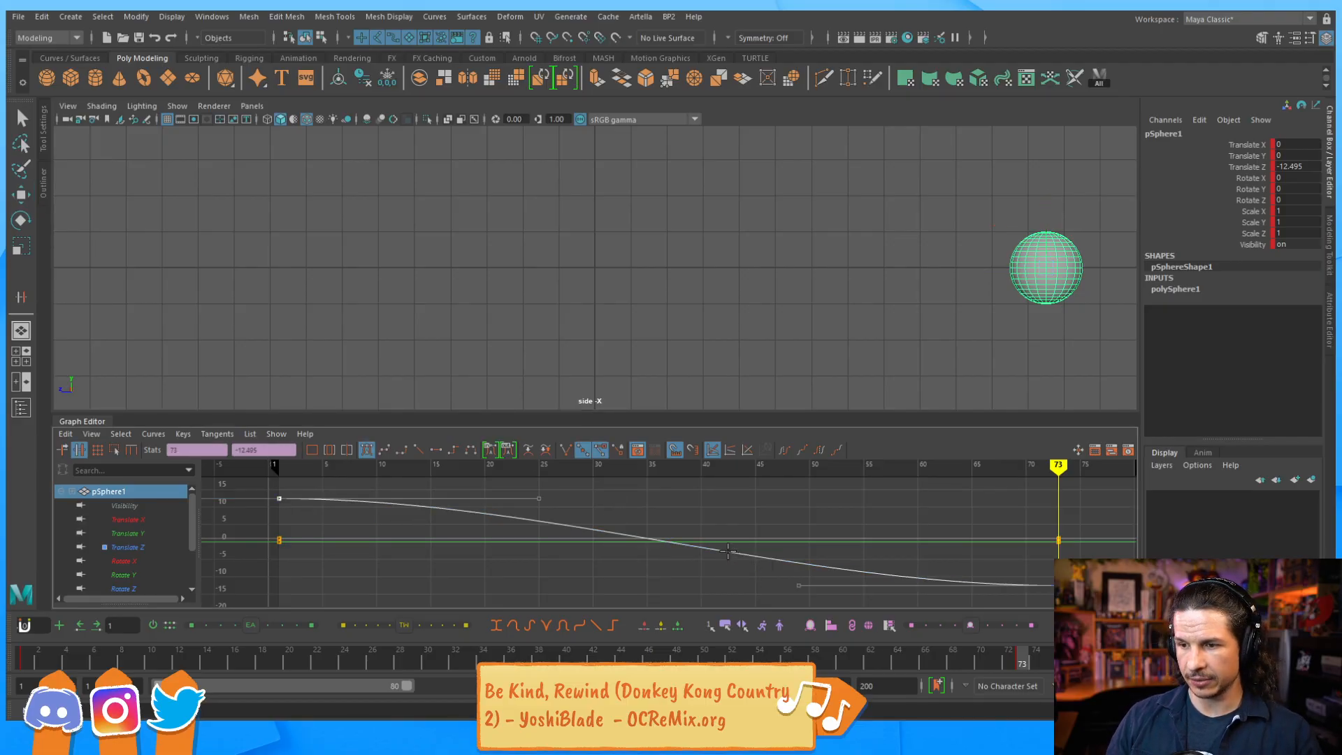
{"action": "middle_click", "coordinate": [723, 525]}
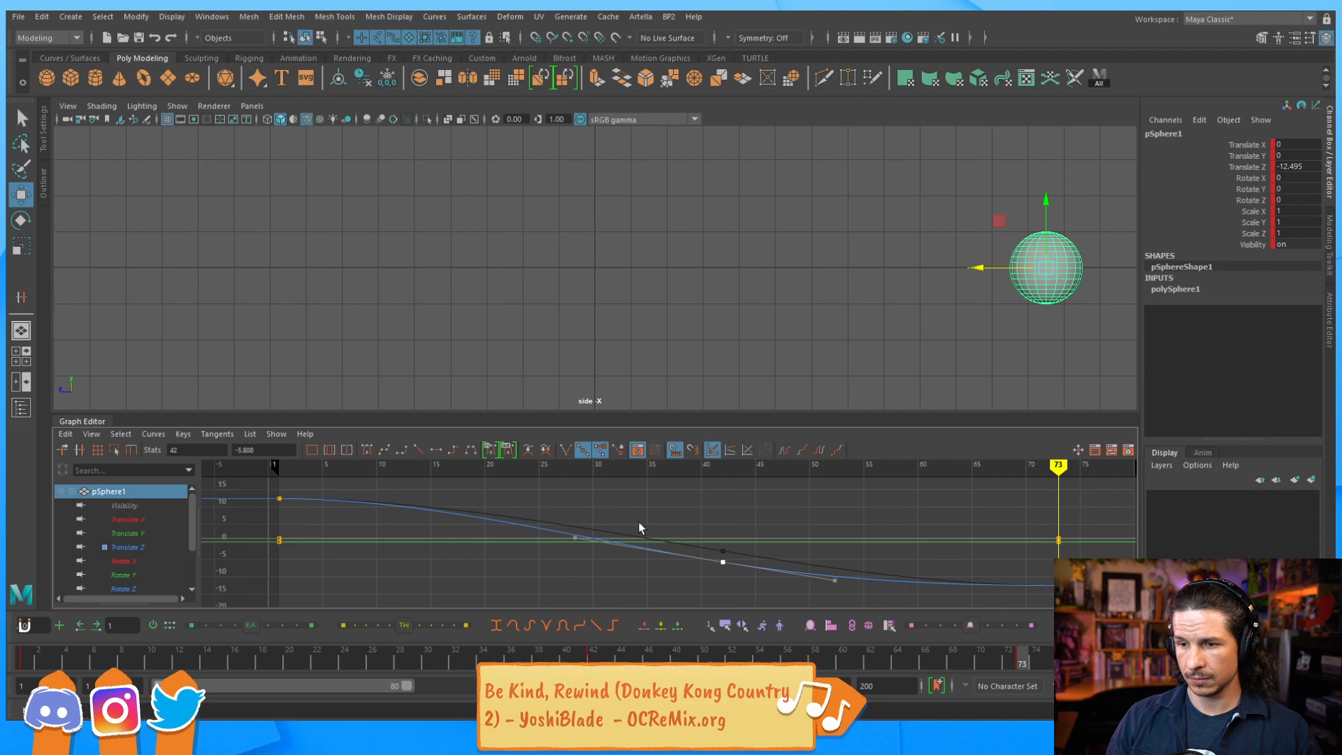
Angle the first Translate Z key's tangent downward for a fast start and lower the frame 42 key to about -8.
{"action": "left_click", "coordinate": [334, 464]}
{"action": "left_click", "coordinate": [279, 498]}
{"action": "middle_click_drag", "start_coordinate": [325, 495], "coordinate": [462, 537]}
{"action": "left_click", "coordinate": [723, 561]}
{"action": "middle_click_drag", "start_coordinate": [741, 501], "coordinate": [737, 533]}
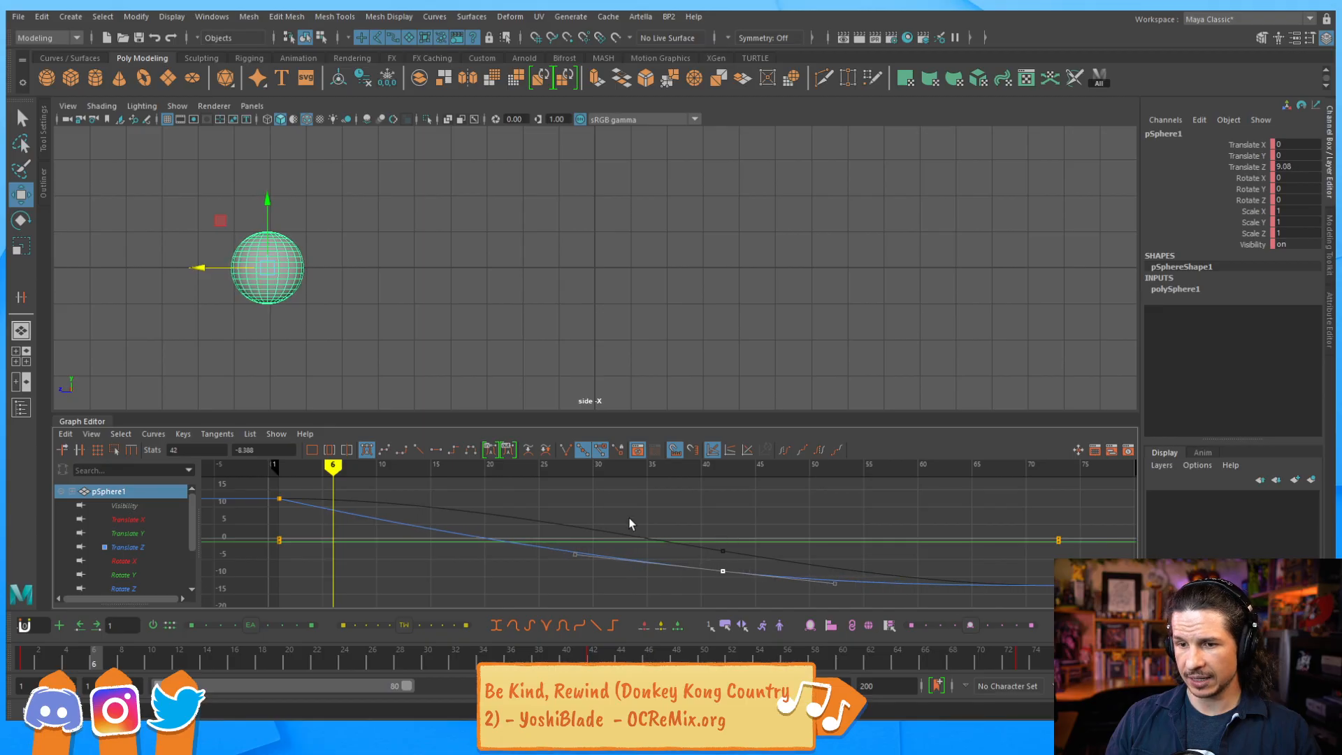
Play the sphere's slowing travel from frame 1 to review its timing, then stop playback.
{"action": "left_click", "coordinate": [307, 587]}
{"action": "left_click", "coordinate": [21, 659]}
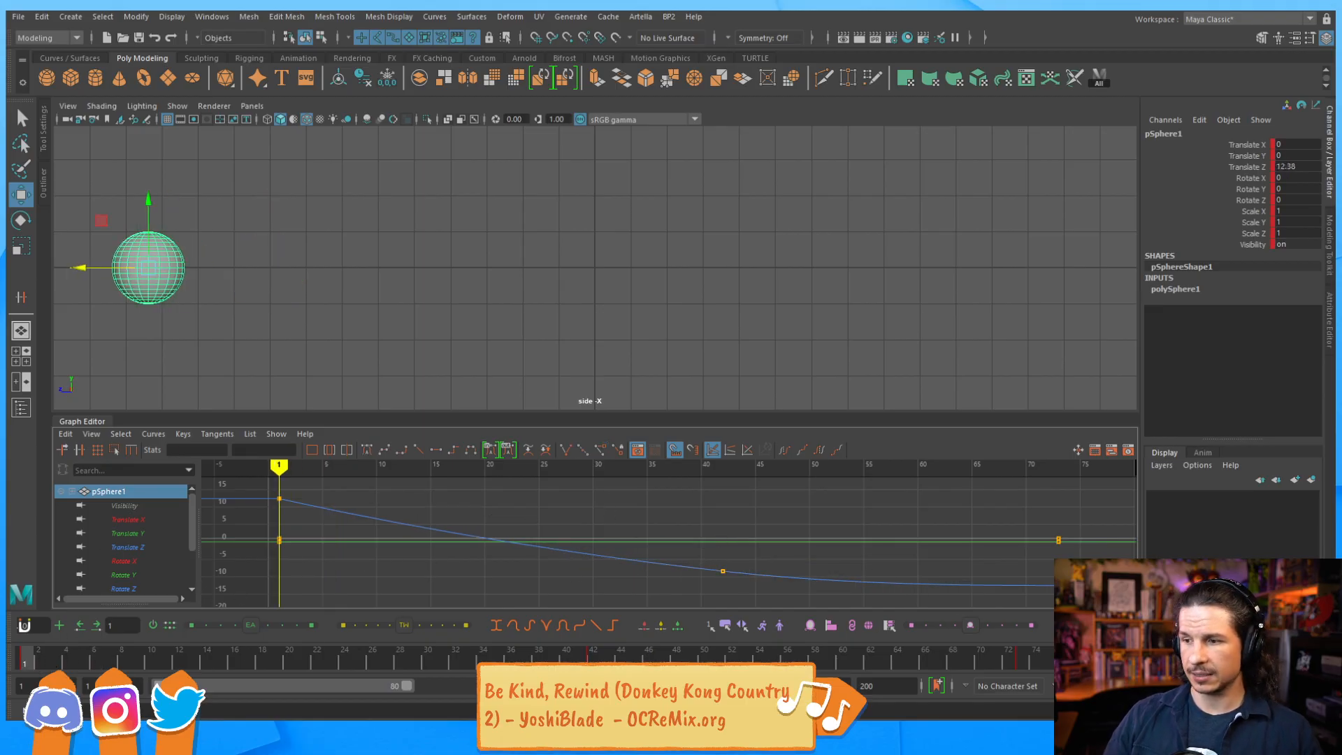
{"action": "key", "text": "alt+v"}
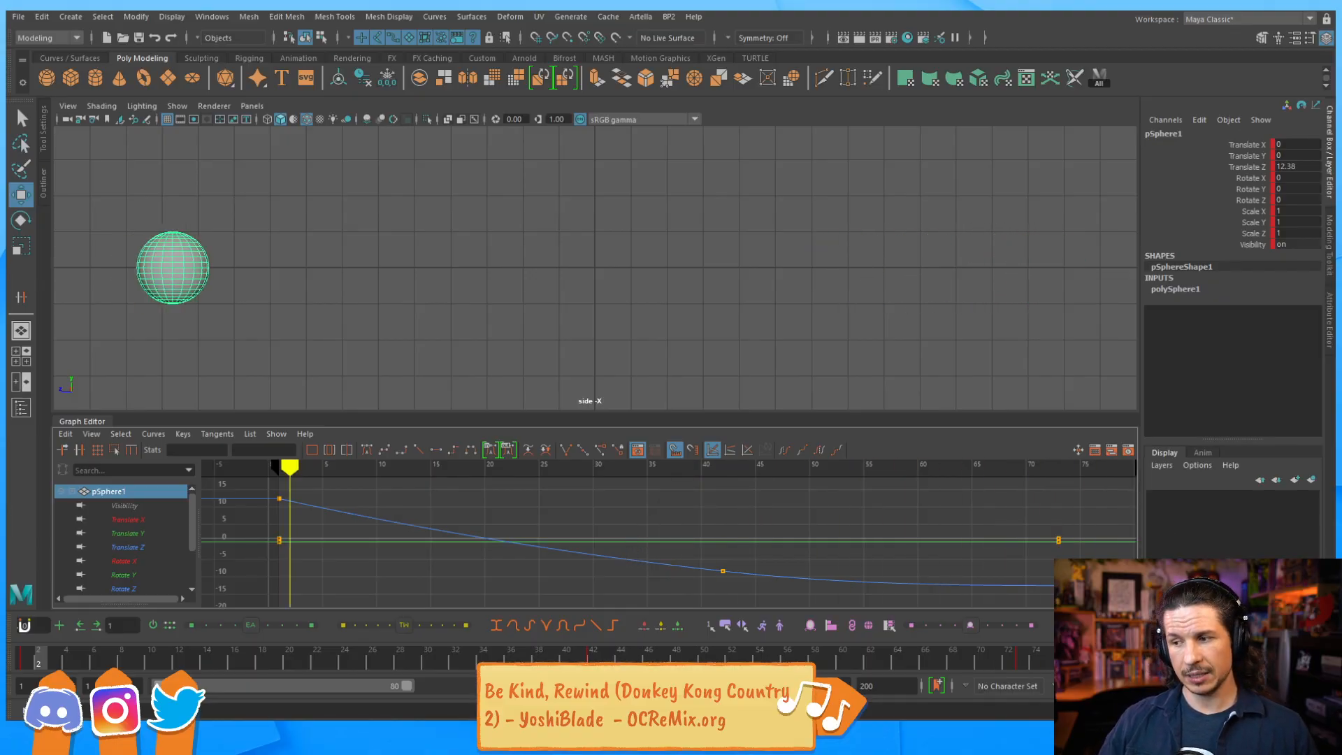
{"action": "key", "text": "Escape"}
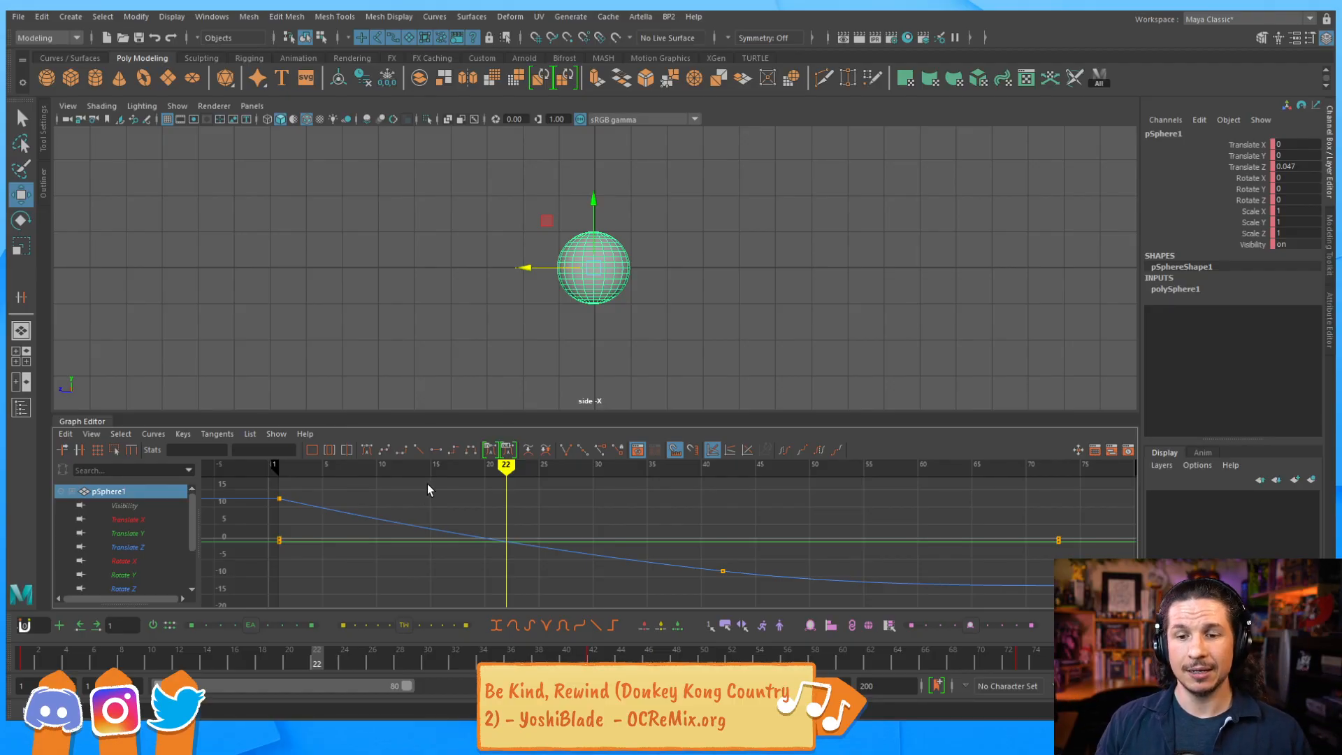
Copy all keys of the Translate Z curve with the current time at frame 1.
{"action": "left_click", "coordinate": [380, 514]}
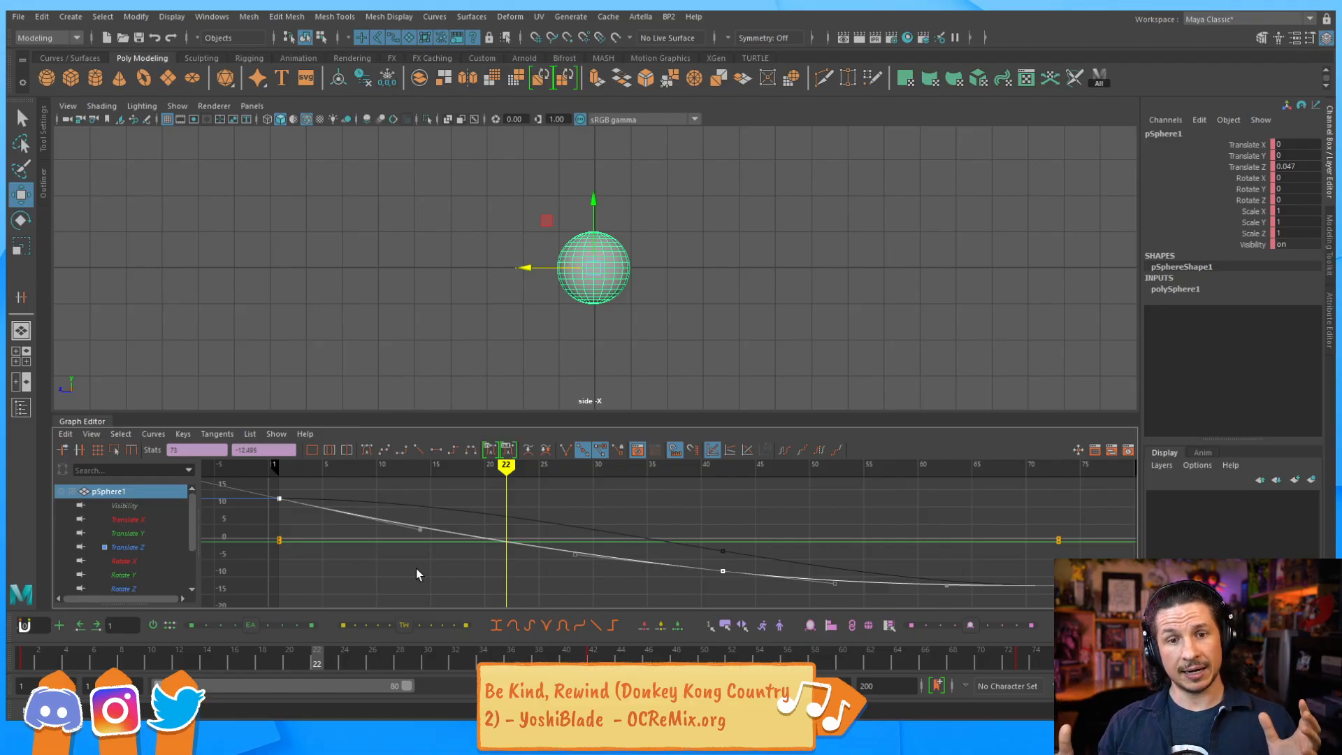
{"action": "left_click_drag", "start_coordinate": [88, 646], "coordinate": [26, 579]}
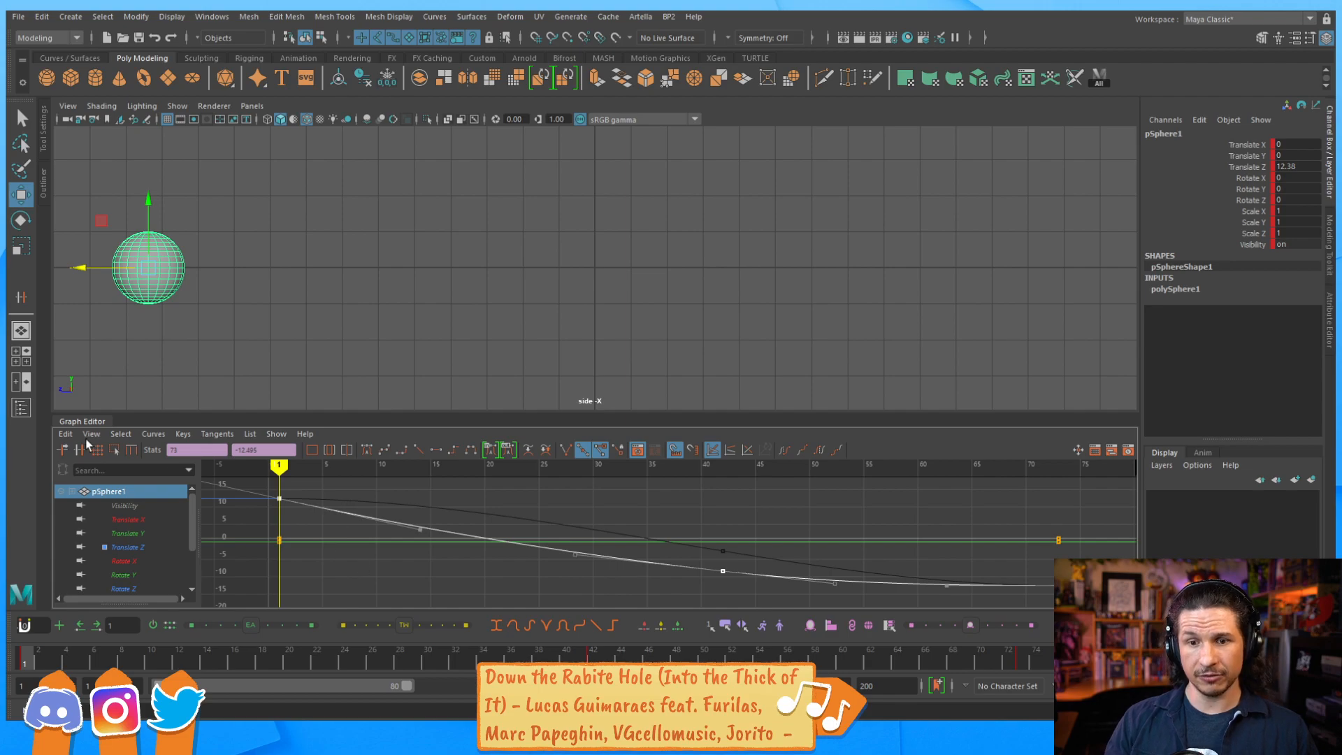
{"action": "left_click", "coordinate": [91, 434]}
{"action": "left_click", "coordinate": [95, 504]}
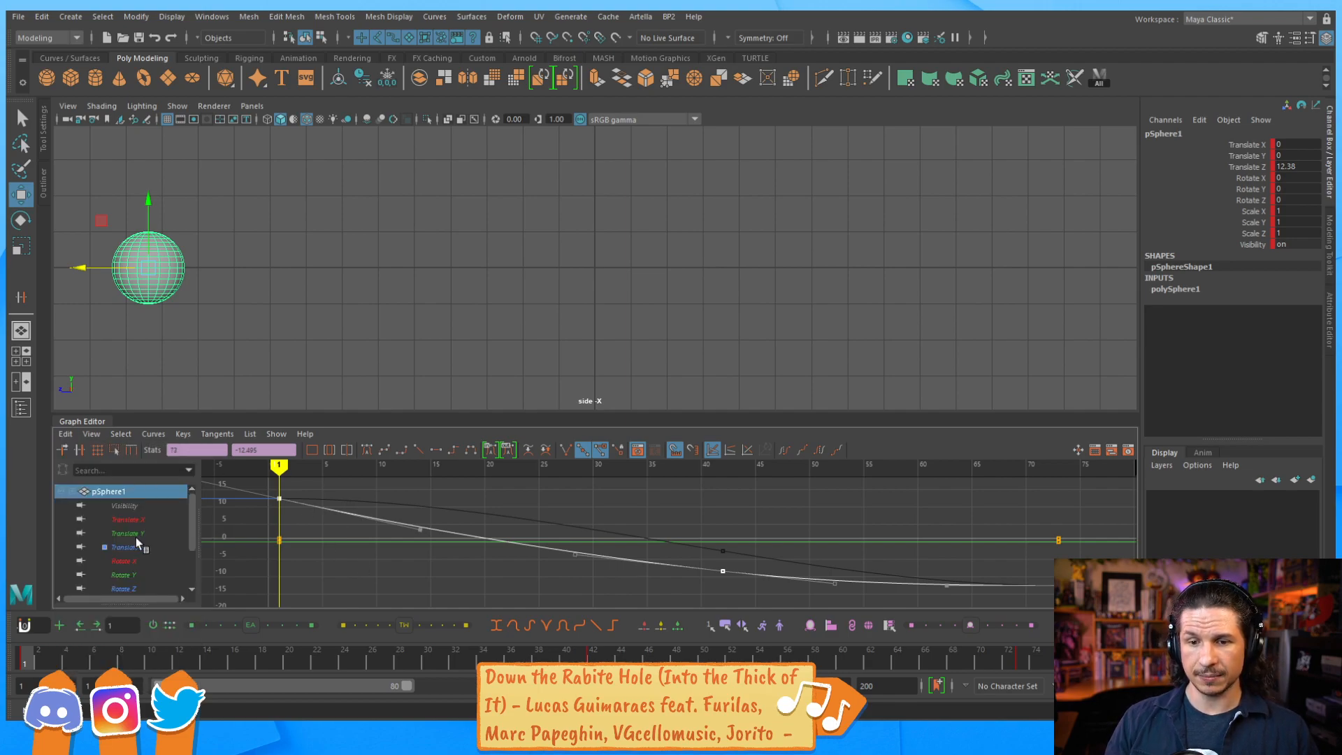
Paste the copied keys onto the Rotate X curve at frame 1 and delete the leftover key beyond frame 80.
{"action": "left_click", "coordinate": [137, 560]}
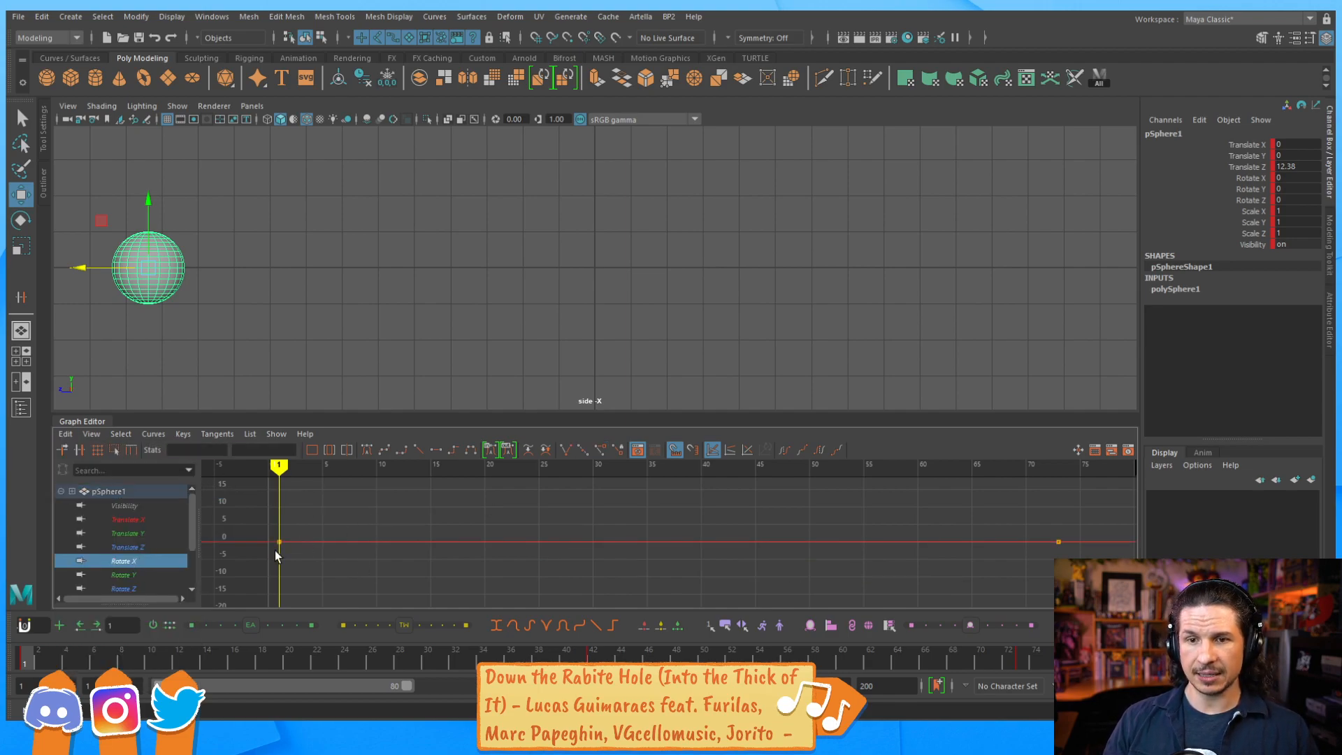
{"action": "key", "text": "e"}
{"action": "left_click", "coordinate": [350, 537]}
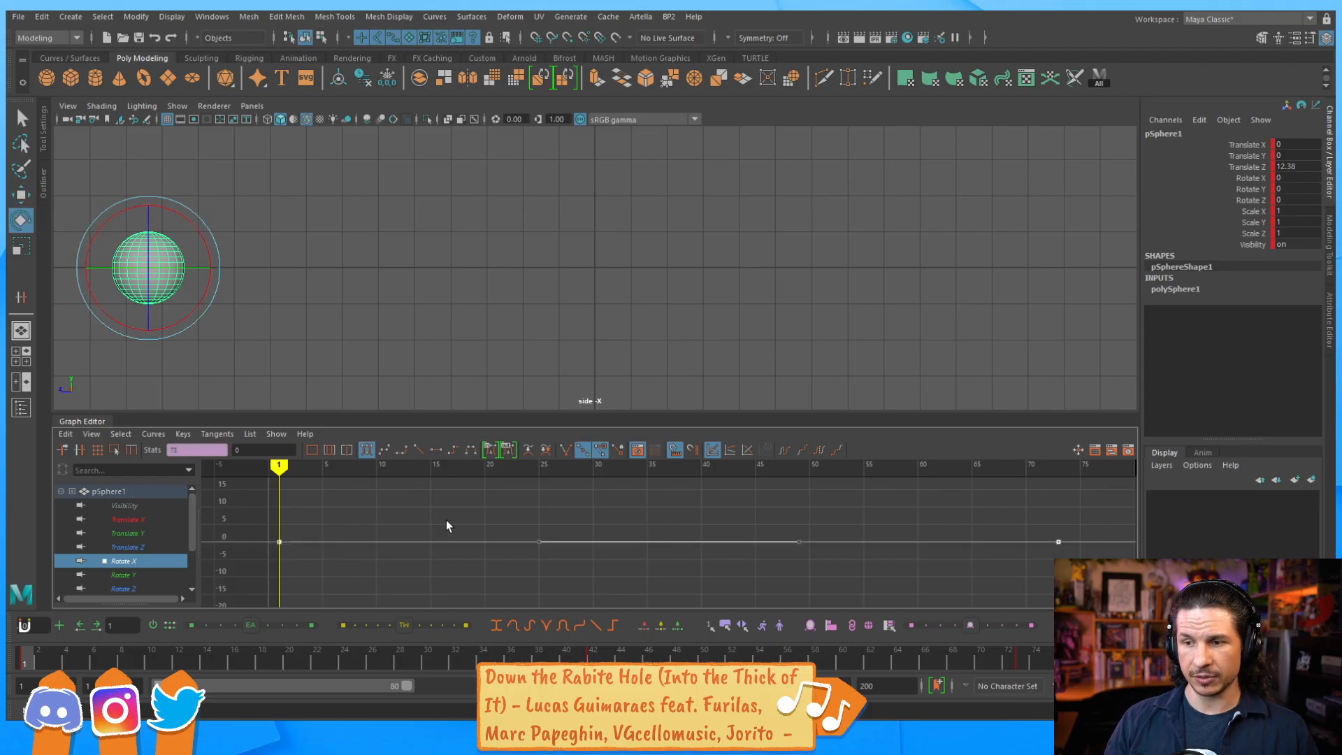
{"action": "left_click", "coordinate": [65, 443]}
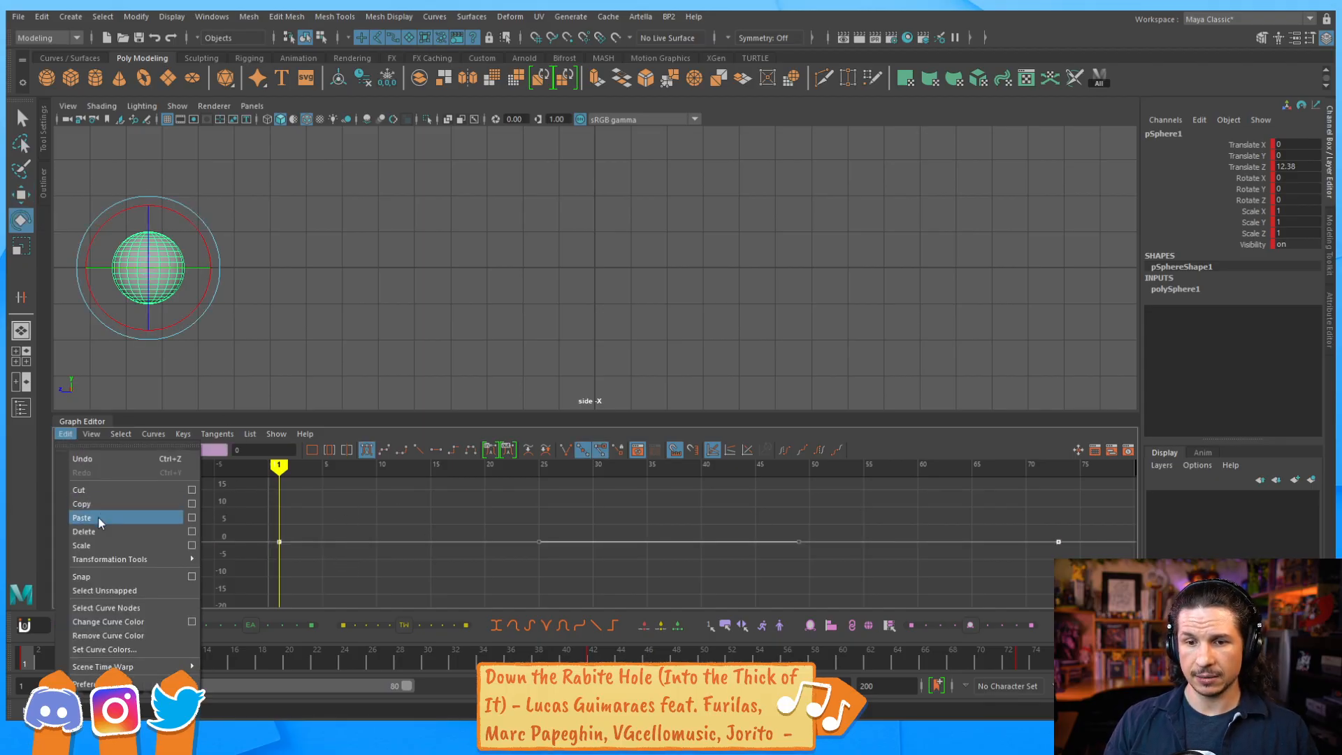
{"action": "left_click", "coordinate": [98, 514]}
{"action": "key", "text": "a"}
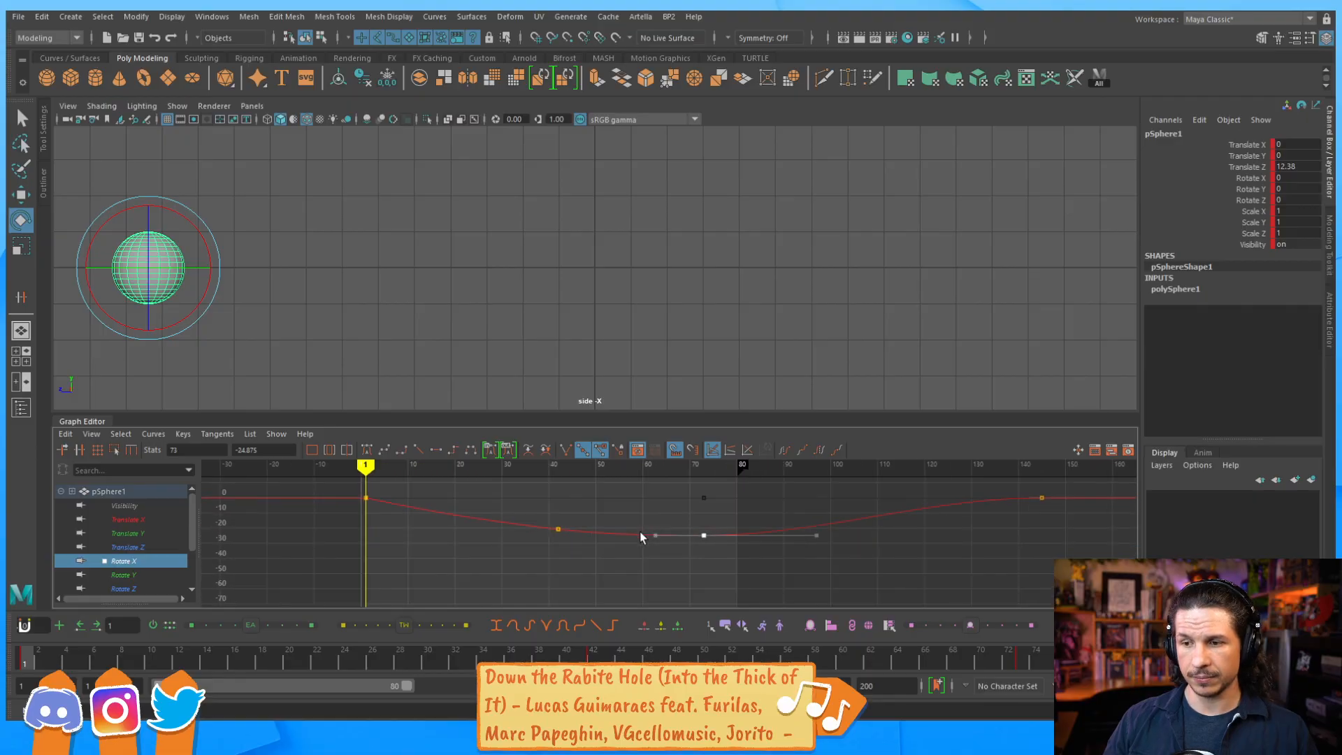
{"action": "key", "text": "Delete"}
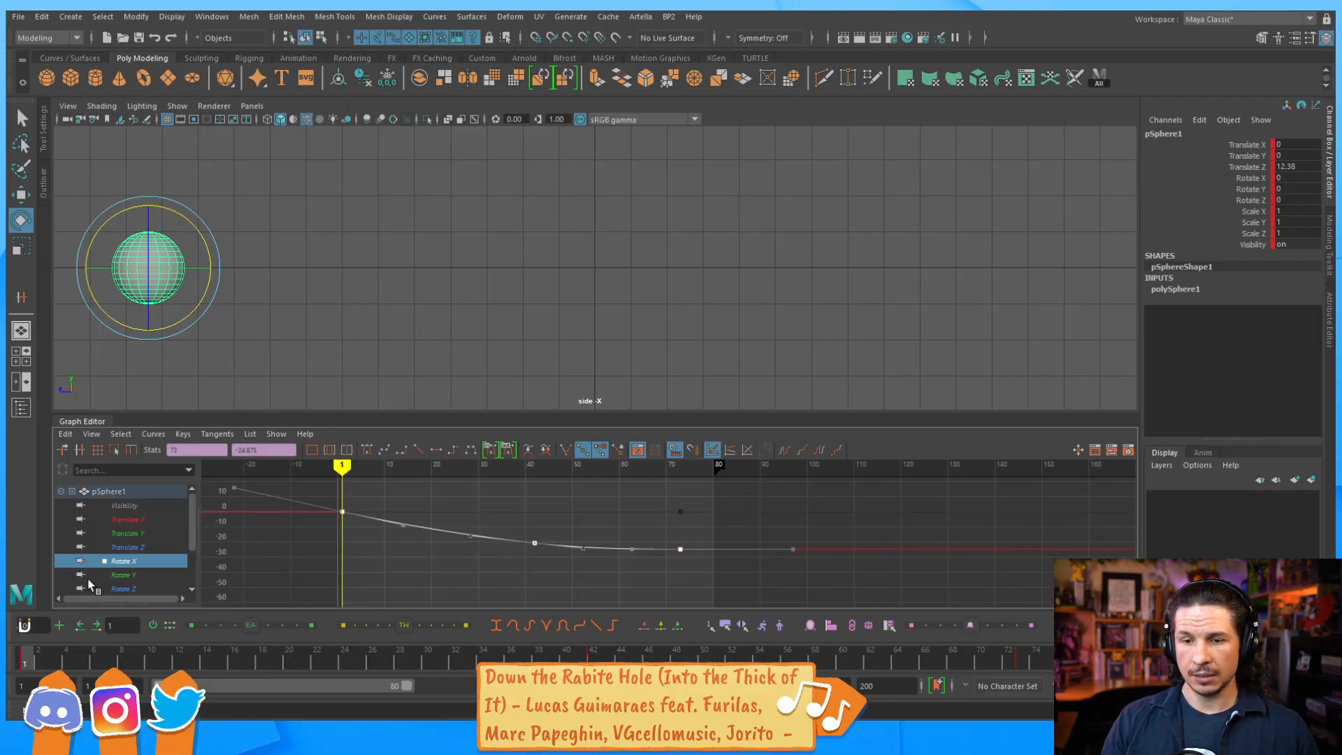
Scrub the timeline from frame 1 to frame 24 to compare the sphere's rotation with its travel.
{"action": "left_click_drag", "start_coordinate": [39, 649], "coordinate": [232, 650]}
{"action": "left_click_drag", "start_coordinate": [199, 608], "coordinate": [26, 600]}
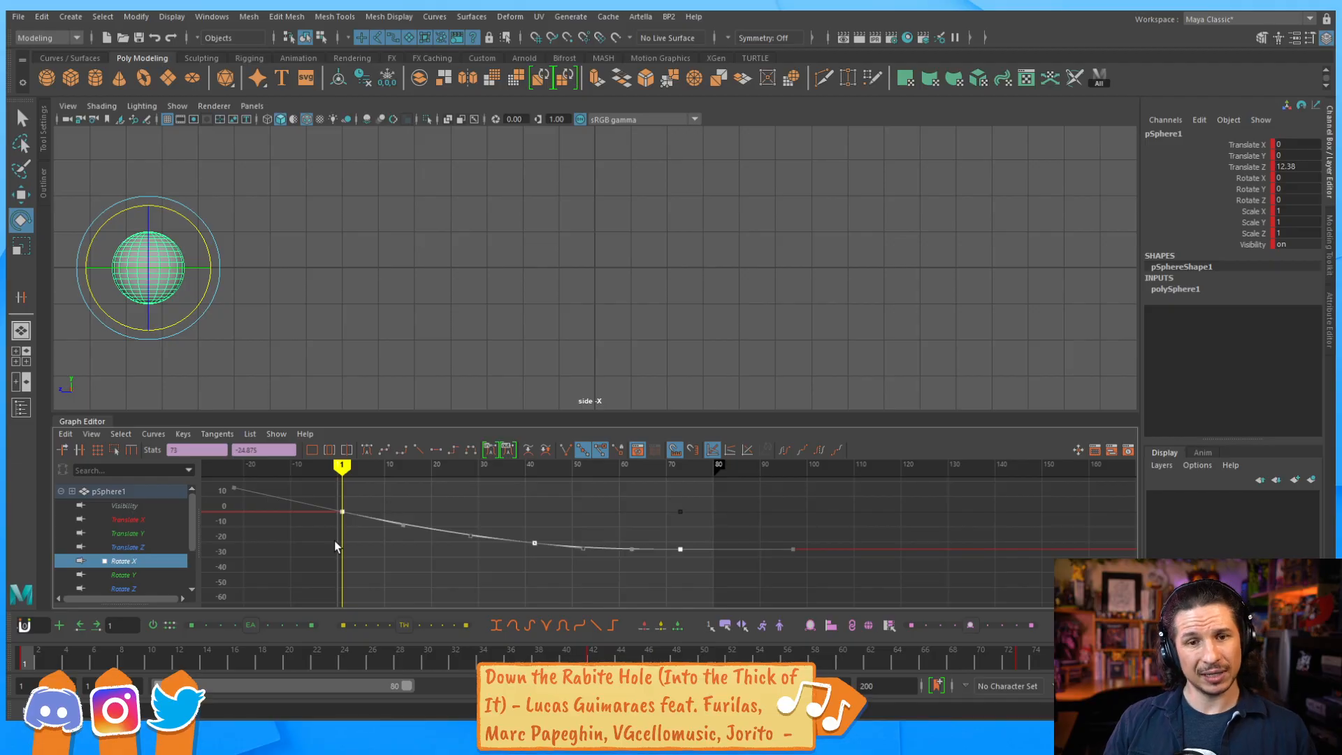
{"action": "left_click_drag", "start_coordinate": [62, 664], "coordinate": [179, 664]}
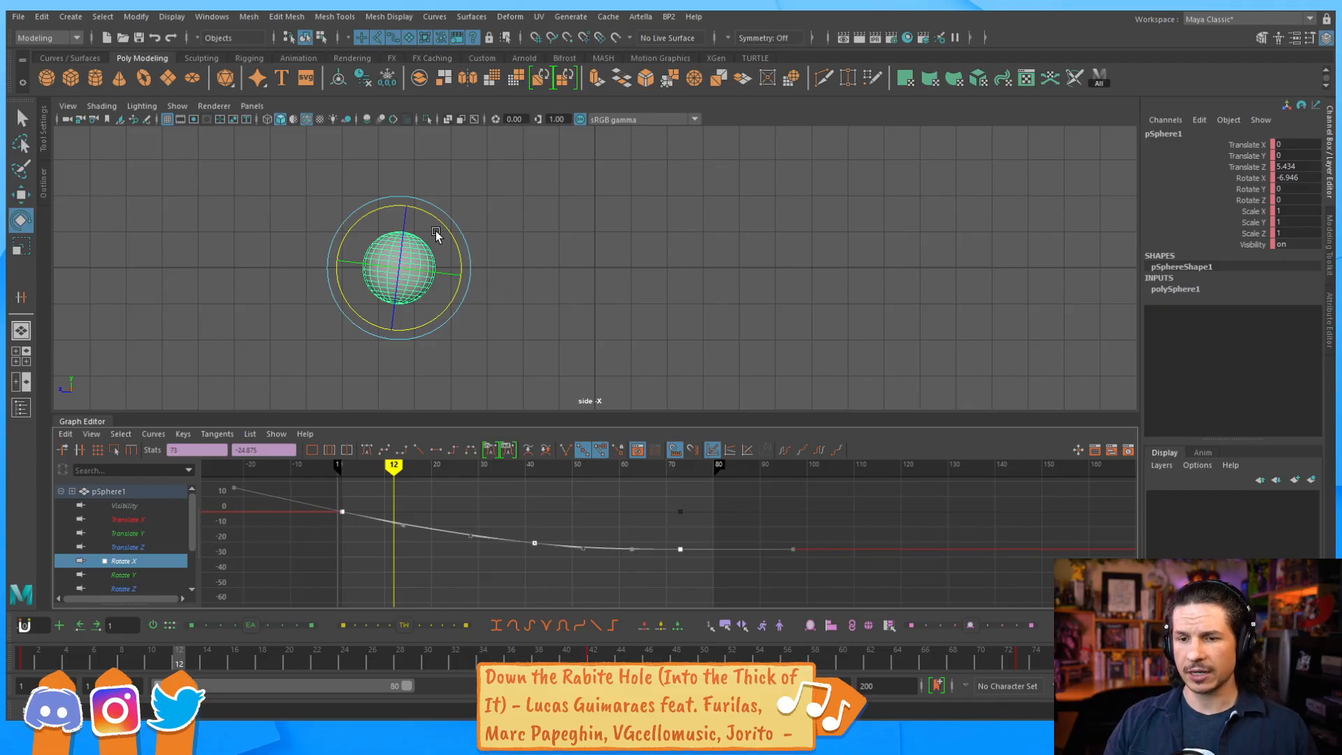
{"action": "left_click_drag", "start_coordinate": [42, 660], "coordinate": [412, 605]}
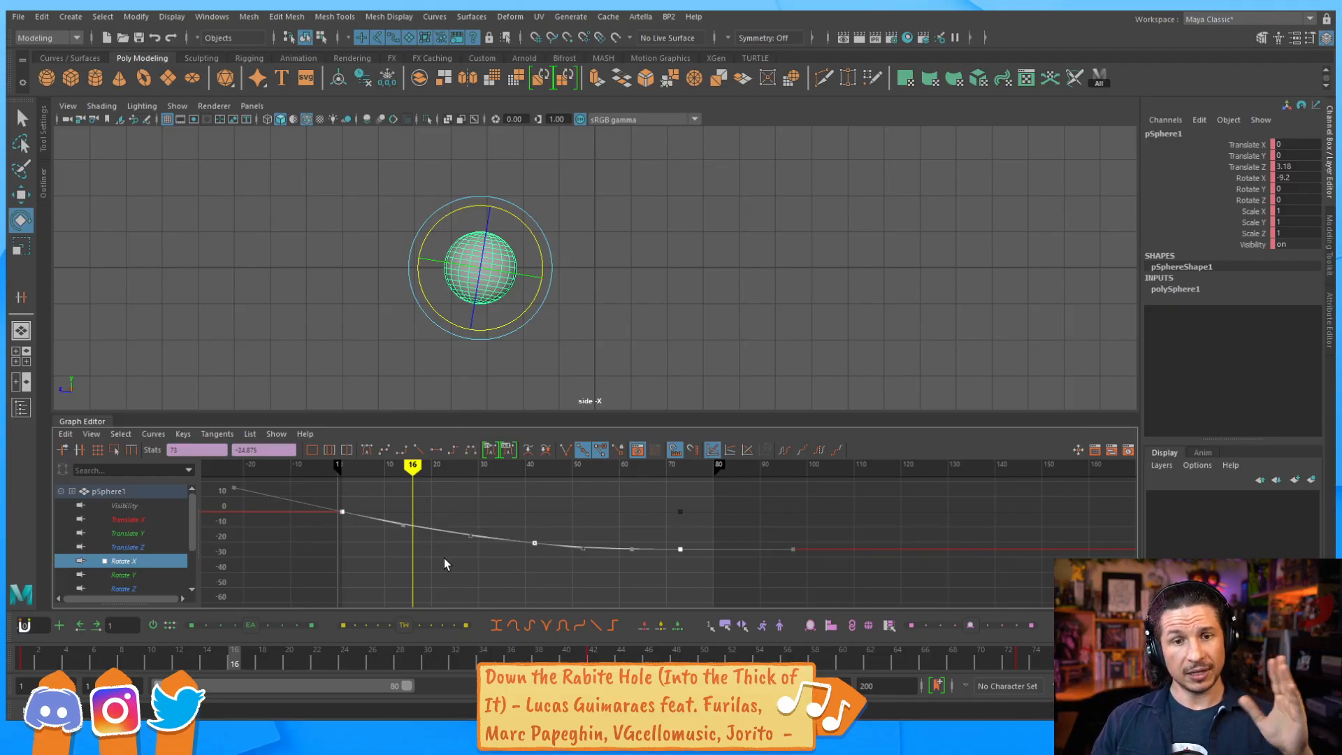
{"action": "left_click_drag", "start_coordinate": [27, 659], "coordinate": [374, 594]}
{"action": "left_click", "coordinate": [466, 517]}
{"action": "left_click", "coordinate": [451, 529]}
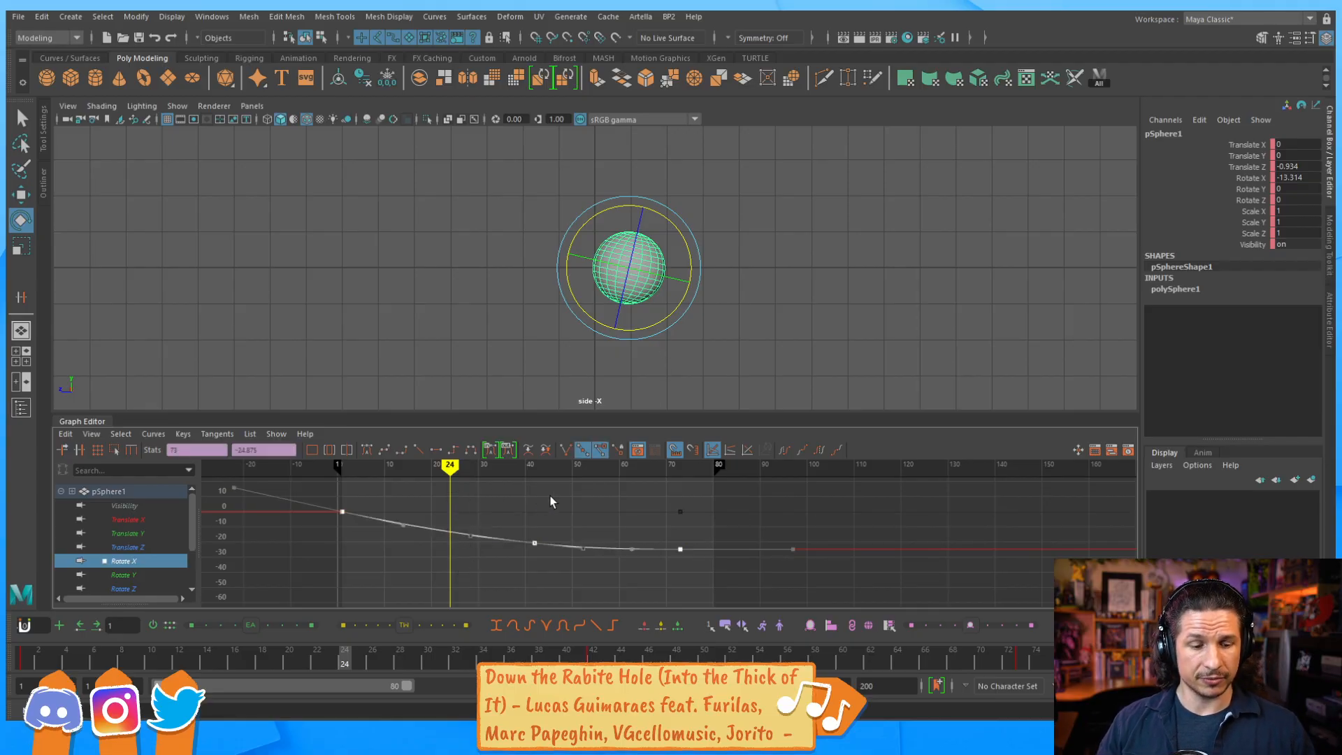
Scale the Rotate X keys to about -124 at frame 73 and check the sphere's roll up close around frames 27 to 32.
{"action": "key", "text": "r"}
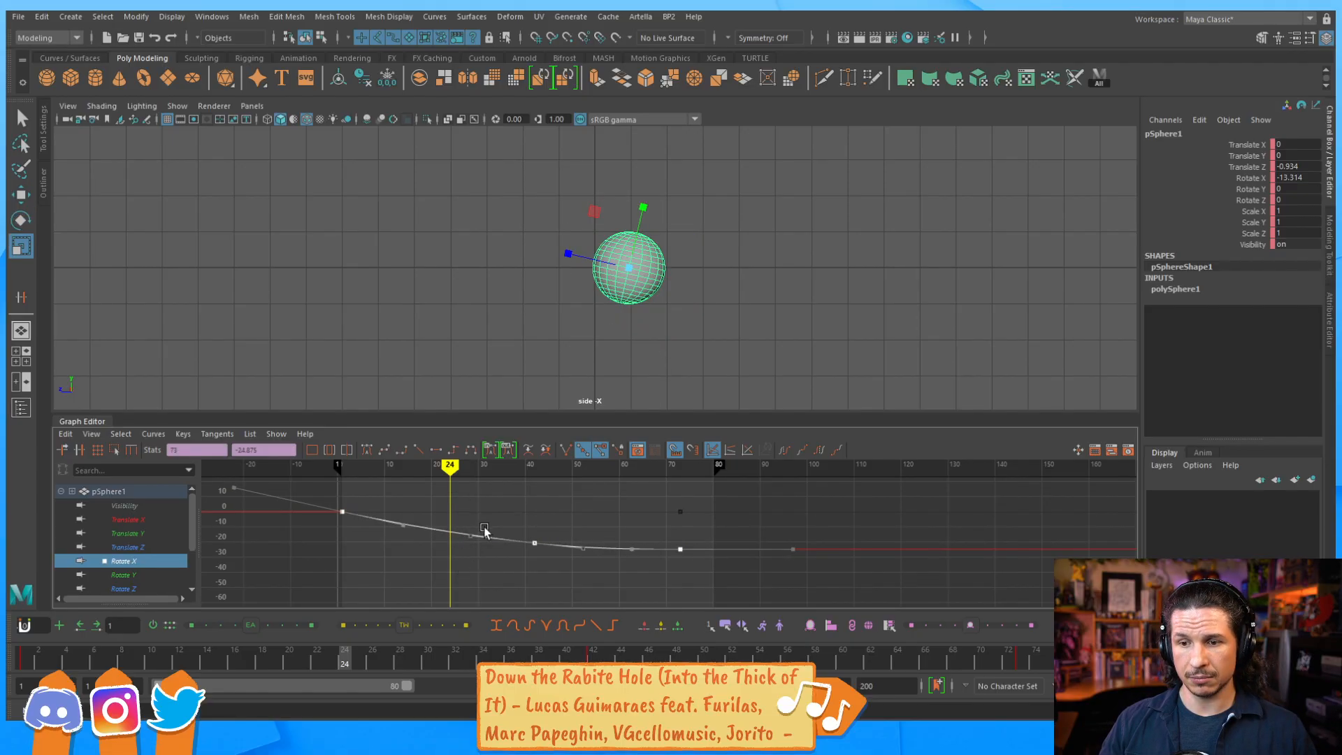
{"action": "mouse_move", "coordinate": [550, 521]}
{"action": "middle_mouse_down", "text": "shift"}
{"action": "mouse_move", "coordinate": [557, 465]}
{"action": "mouse_move", "coordinate": [534, 521]}
{"action": "middle_mouse_up", "text": "shift"}
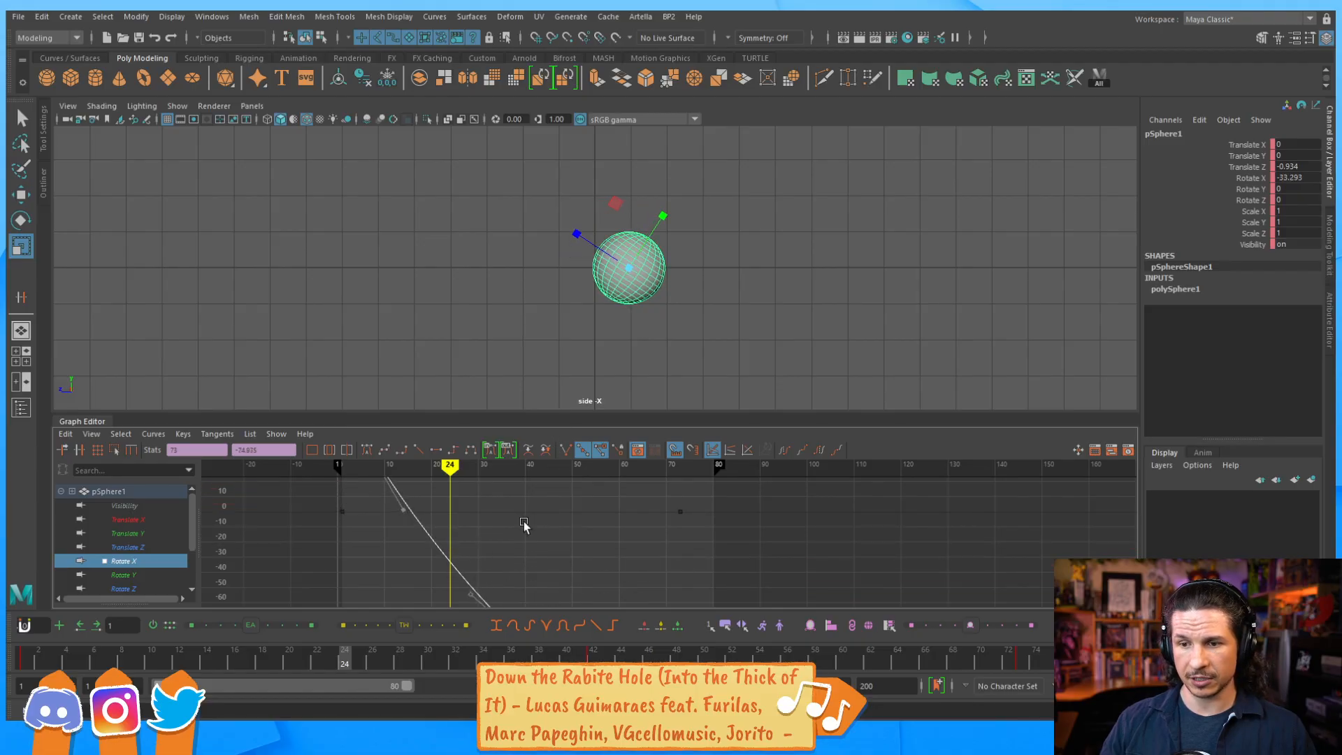
{"action": "mouse_move", "coordinate": [62, 650]}
{"action": "left_mouse_down"}
{"action": "mouse_move", "coordinate": [426, 631]}
{"action": "mouse_move", "coordinate": [517, 643]}
{"action": "mouse_move", "coordinate": [385, 645]}
{"action": "left_mouse_up"}
{"action": "right_click_drag", "start_coordinate": [699, 352], "coordinate": [1125, 339], "text": "alt"}
{"action": "middle_click_drag", "start_coordinate": [830, 306], "coordinate": [501, 271], "text": "alt"}
{"action": "right_click_drag", "start_coordinate": [501, 272], "coordinate": [931, 303], "text": "alt"}
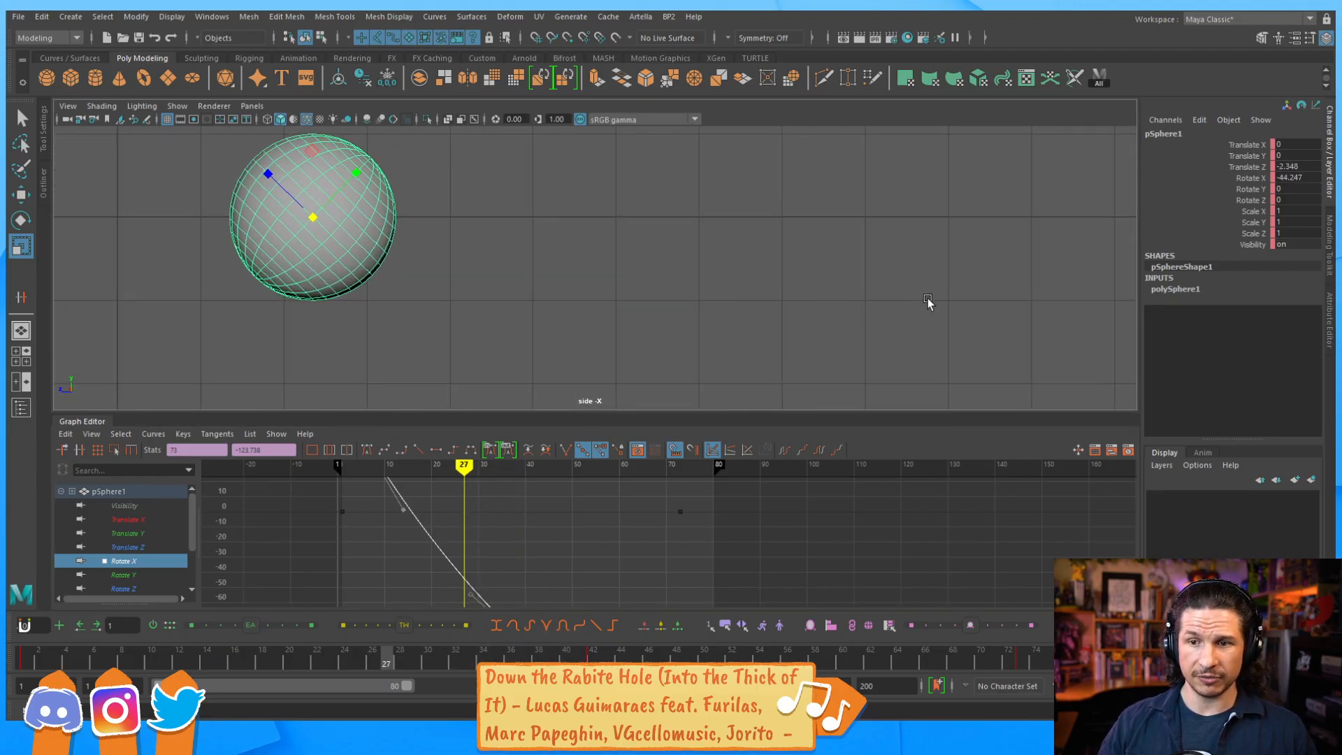
{"action": "middle_click_drag", "start_coordinate": [670, 280], "coordinate": [757, 283], "text": "alt"}
{"action": "right_click_drag", "start_coordinate": [756, 282], "coordinate": [871, 317], "text": "alt"}
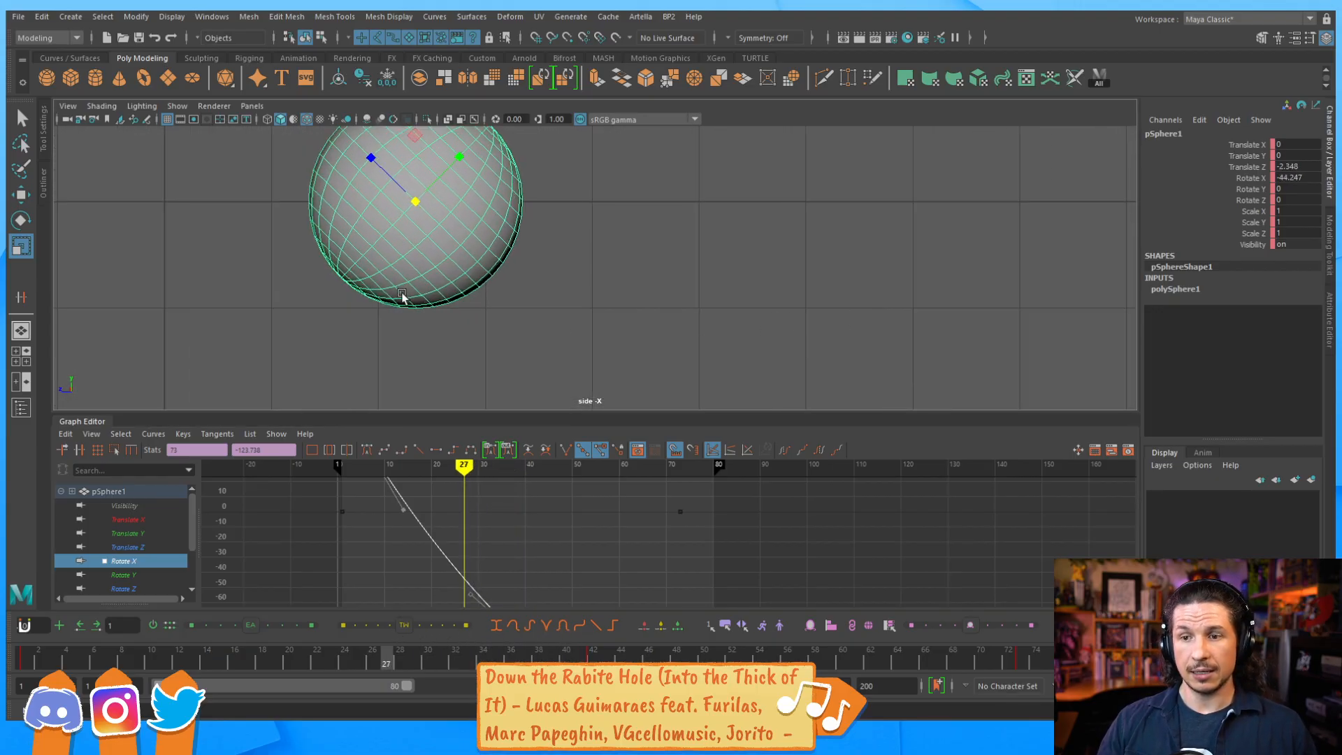
{"action": "left_click_drag", "start_coordinate": [218, 638], "coordinate": [455, 652]}
Scale the Rotate X keys further to about -366 at frame 73 and check for slipping around frames 30 to 33.
{"action": "key", "text": "f"}
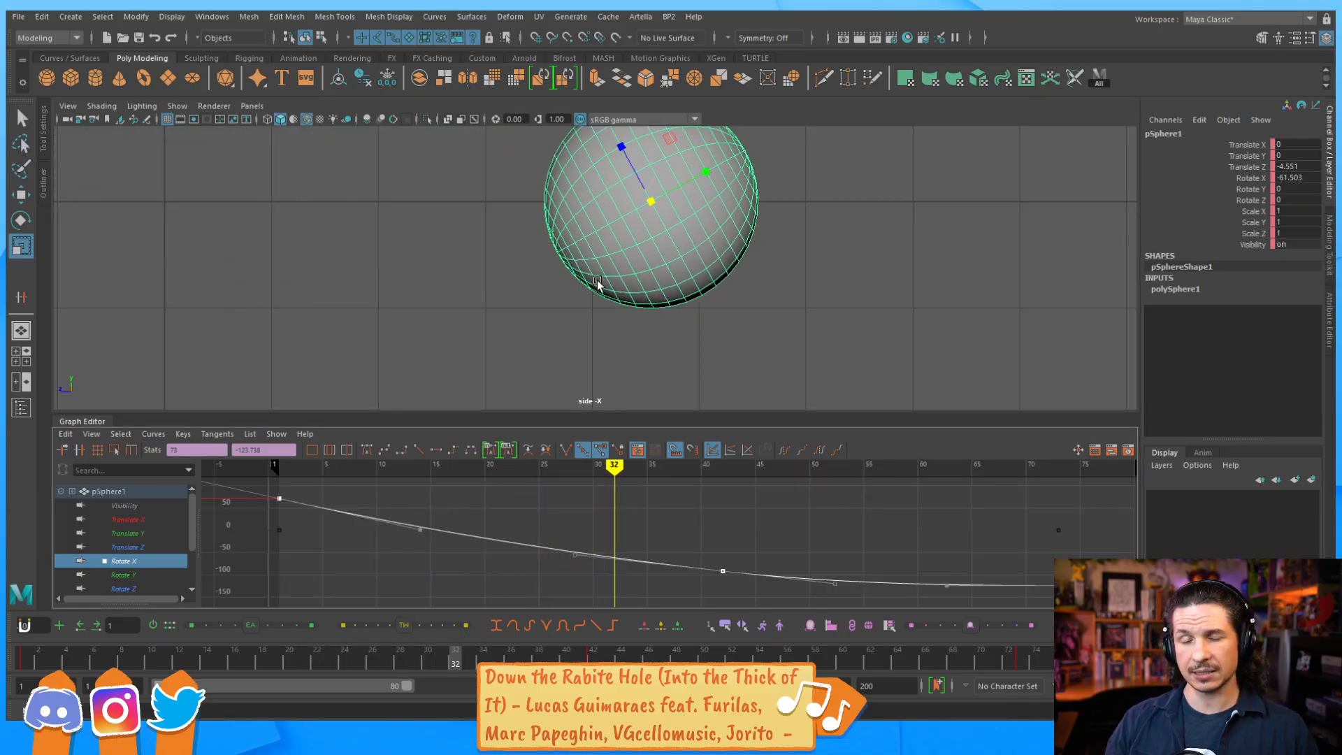
{"action": "left_click_drag", "start_coordinate": [552, 525], "coordinate": [550, 484]}
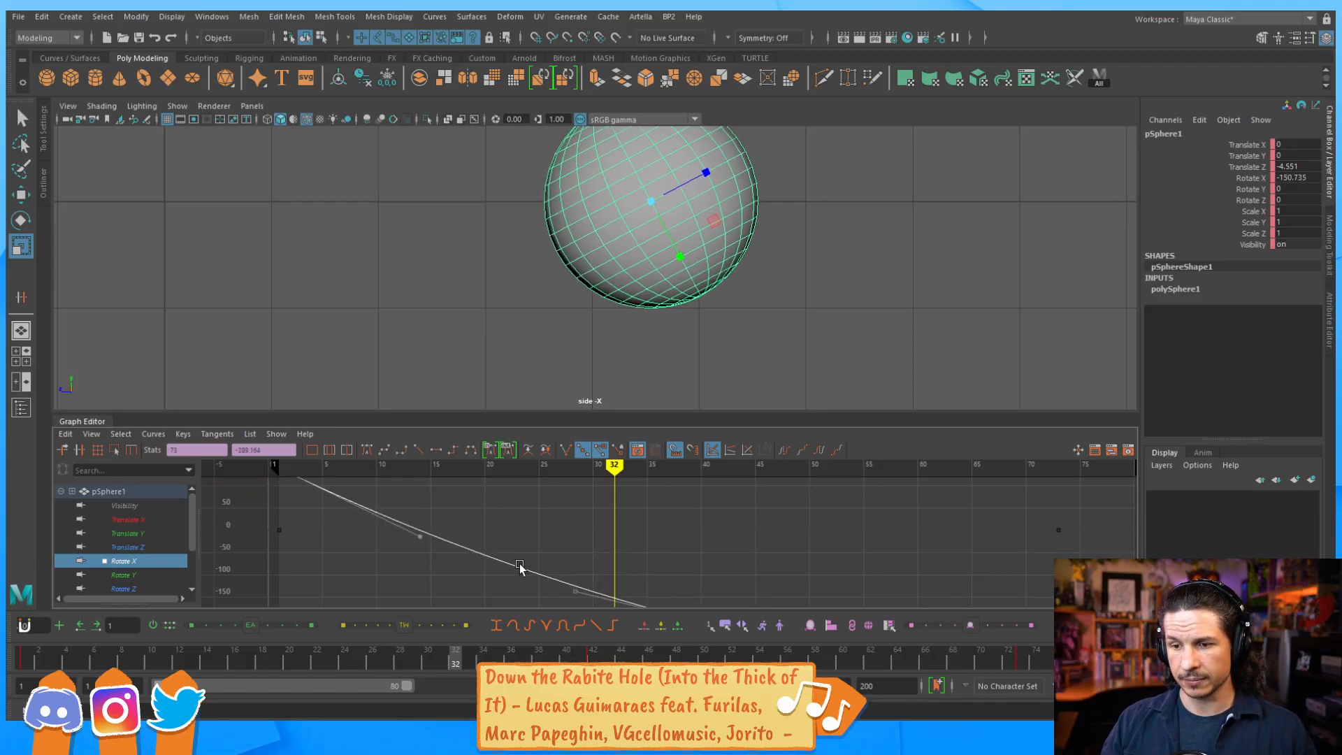
{"action": "left_click", "coordinate": [470, 658]}
{"action": "mouse_move", "coordinate": [478, 659]}
{"action": "left_mouse_down"}
{"action": "mouse_move", "coordinate": [549, 640]}
{"action": "mouse_move", "coordinate": [454, 651]}
{"action": "left_mouse_up"}
{"action": "left_click_drag", "start_coordinate": [577, 552], "coordinate": [578, 540]}
{"action": "left_click", "coordinate": [469, 658]}
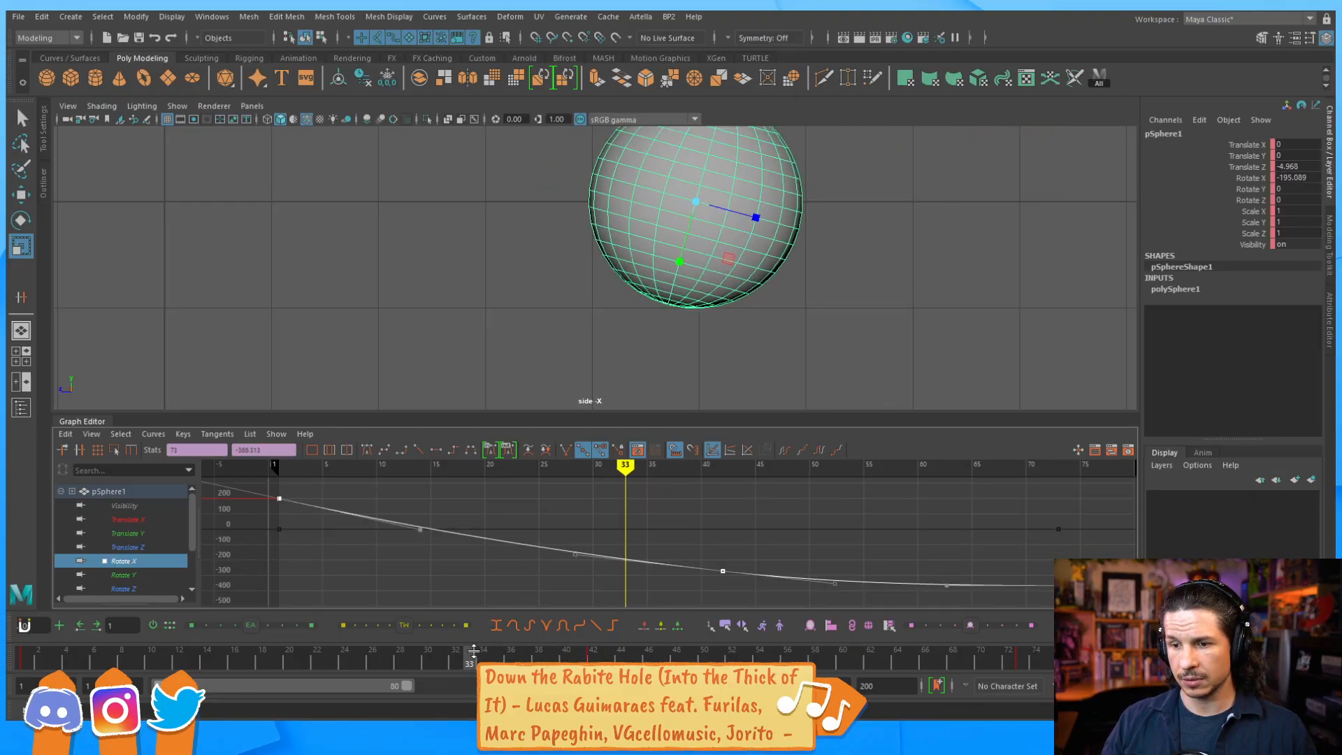
{"action": "left_click_drag", "start_coordinate": [469, 658], "coordinate": [428, 660]}
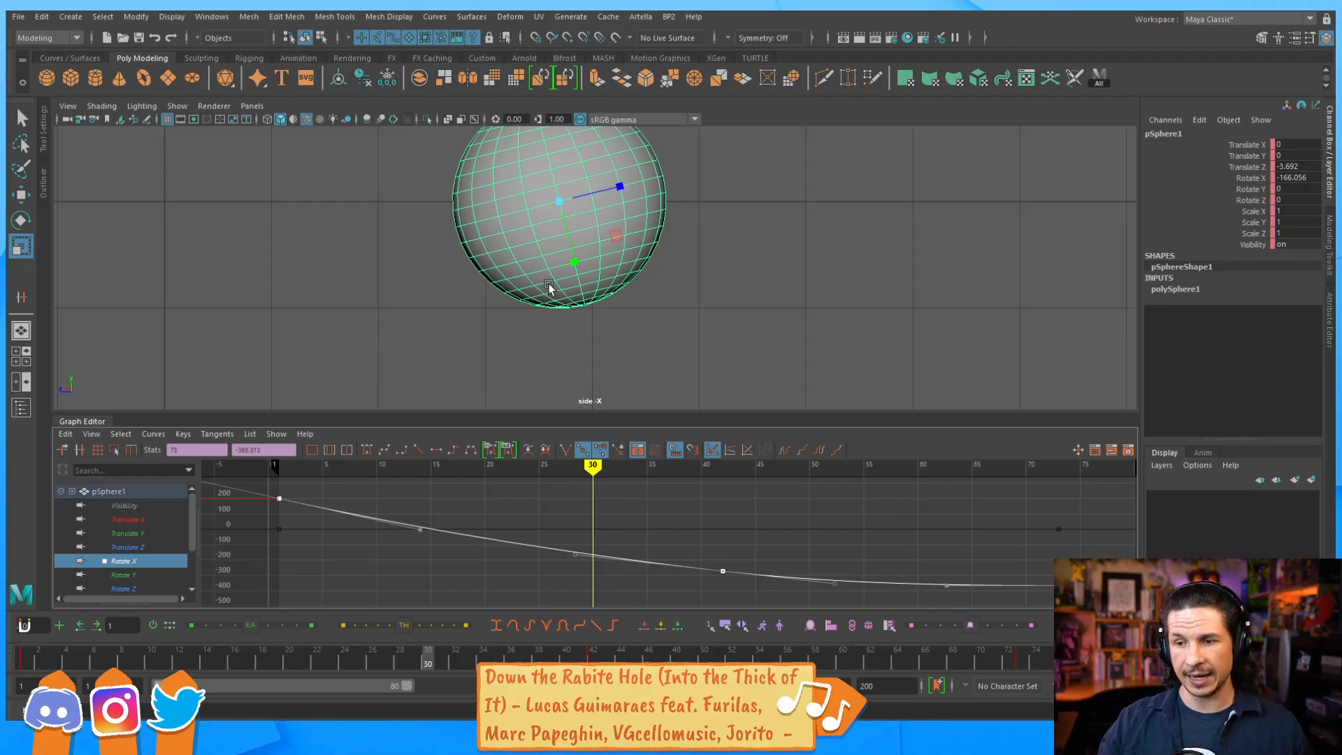
{"action": "left_click_drag", "start_coordinate": [414, 657], "coordinate": [427, 661]}
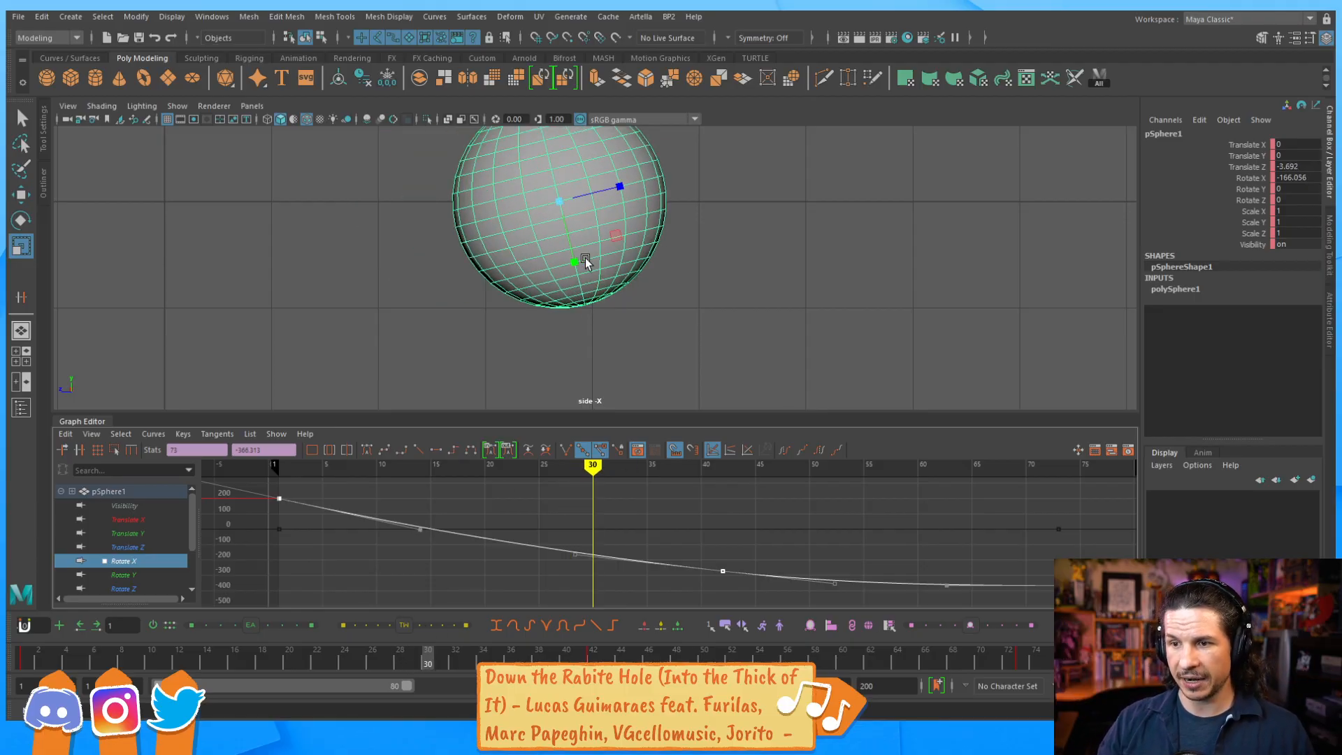
{"action": "mouse_move", "coordinate": [426, 660]}
{"action": "left_mouse_down"}
{"action": "mouse_move", "coordinate": [413, 661]}
{"action": "mouse_move", "coordinate": [442, 668]}
{"action": "left_mouse_up"}
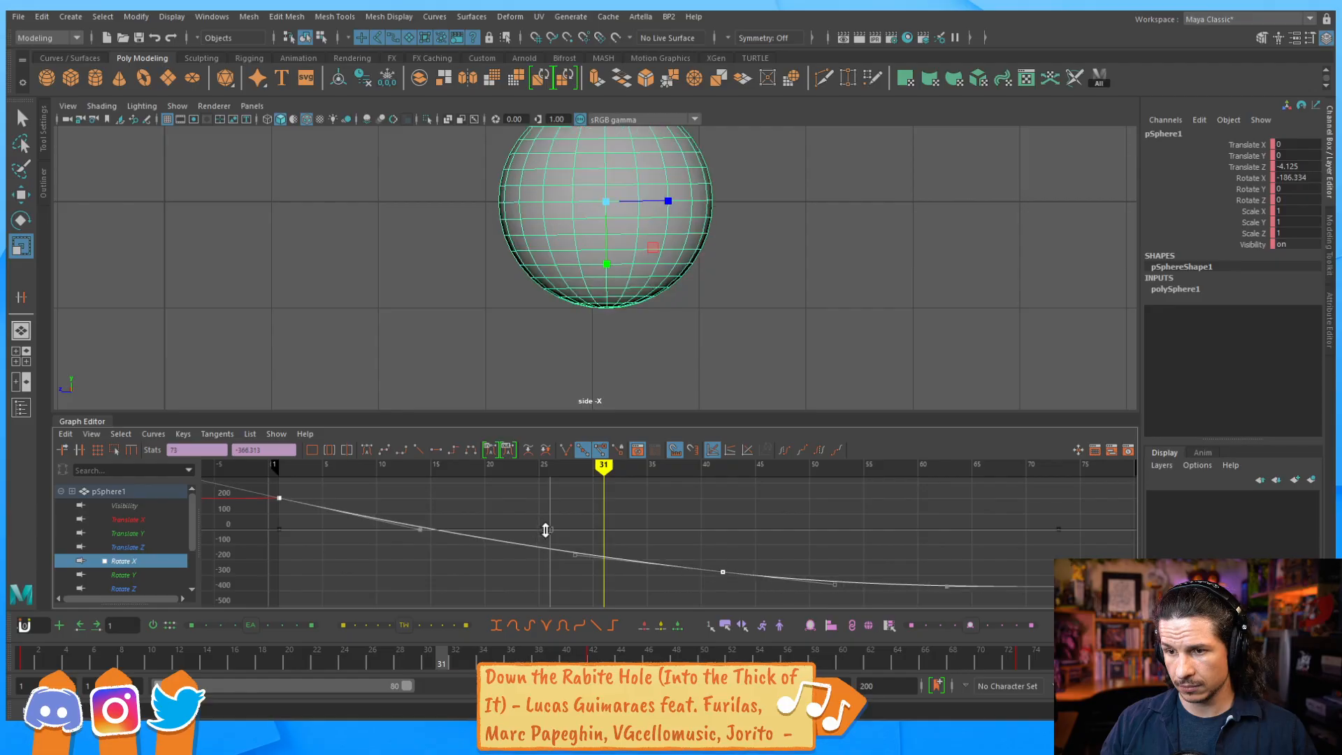
Scale the Rotate X keys to about -711 at frame 73 and scrub to frame 59 to check the roll.
{"action": "mouse_move", "coordinate": [545, 532]}
{"action": "middle_mouse_down"}
{"action": "mouse_move", "coordinate": [545, 509]}
{"action": "mouse_move", "coordinate": [538, 521]}
{"action": "middle_mouse_up"}
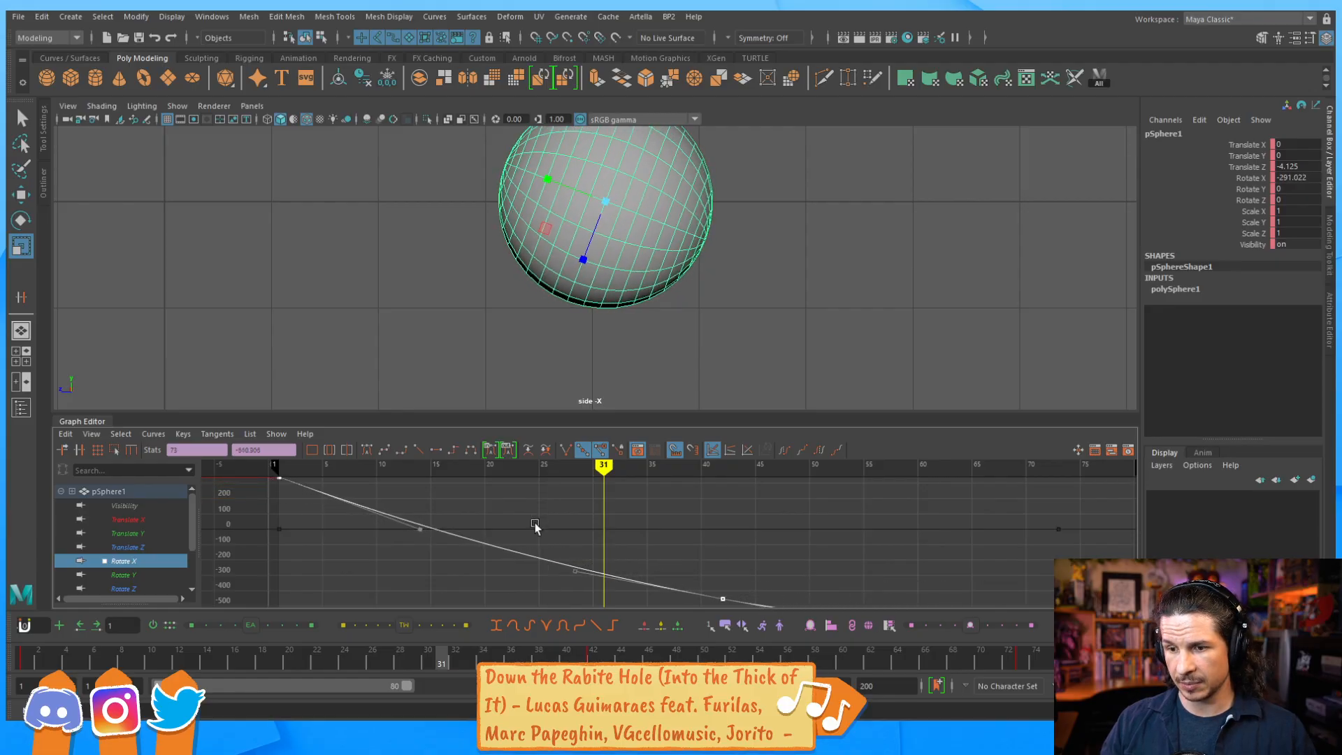
{"action": "left_click_drag", "start_coordinate": [436, 659], "coordinate": [497, 653]}
{"action": "middle_click_drag", "start_coordinate": [614, 535], "coordinate": [558, 565]}
{"action": "left_click_drag", "start_coordinate": [495, 657], "coordinate": [580, 624]}
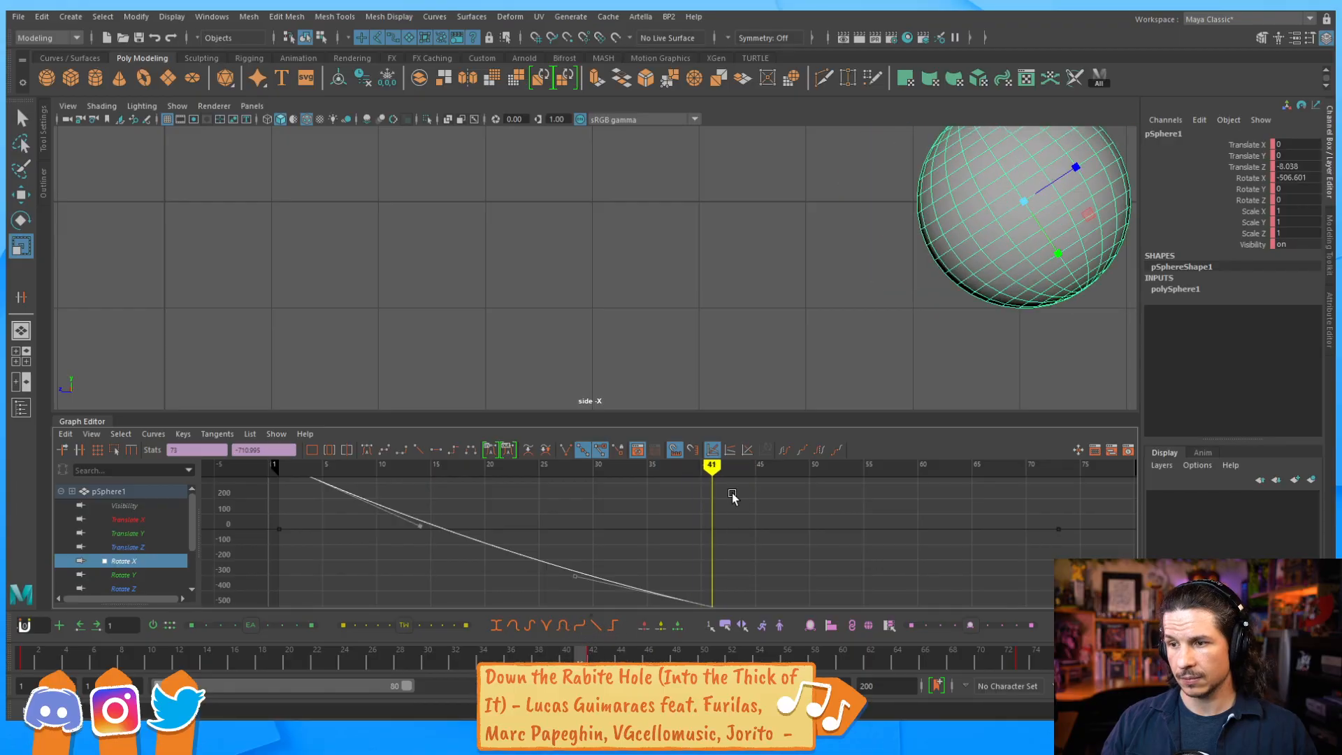
{"action": "middle_click_drag", "start_coordinate": [1030, 305], "coordinate": [475, 220], "text": "alt"}
{"action": "middle_click_drag", "start_coordinate": [949, 531], "coordinate": [689, 513], "text": "alt"}
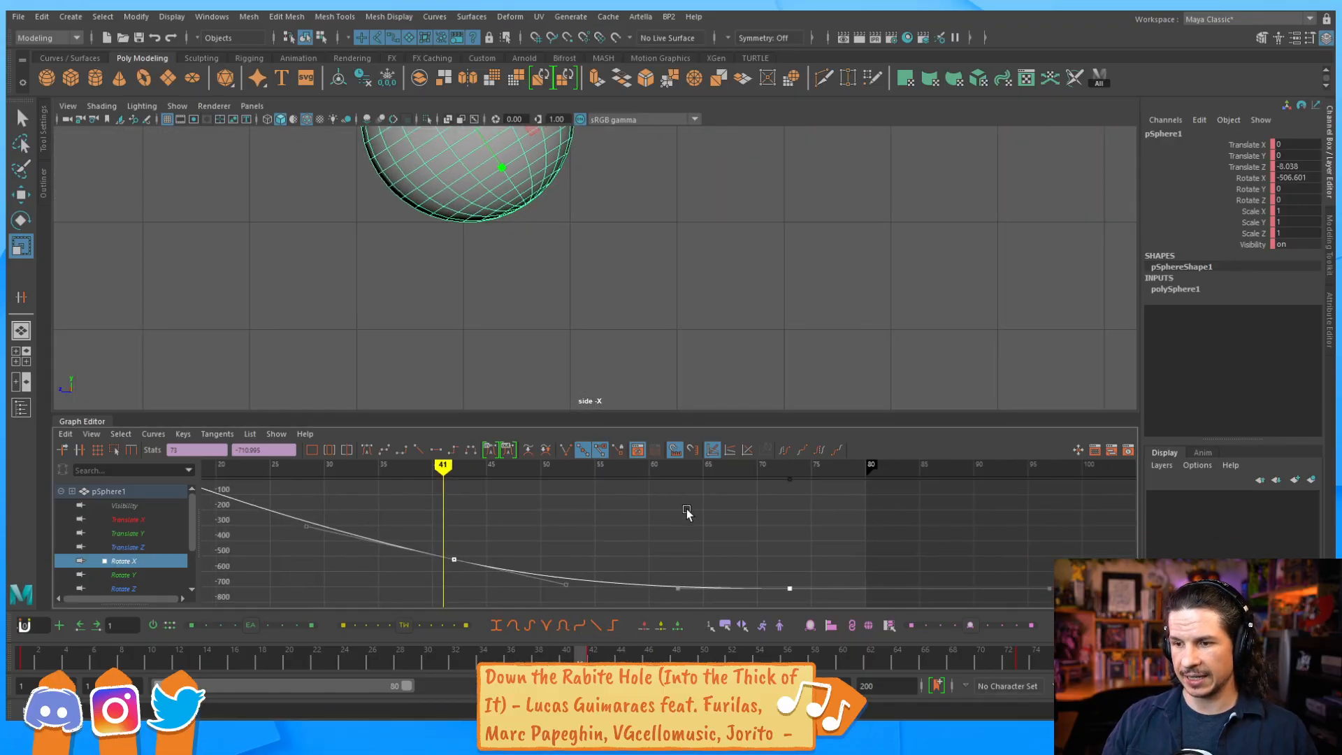
{"action": "left_click_drag", "start_coordinate": [669, 642], "coordinate": [834, 597]}
Deselect the sphere, fit its whole path in the side view, and play the rolling animation from frame 1.
{"action": "right_click_drag", "start_coordinate": [880, 254], "coordinate": [650, 313], "text": "alt"}
{"action": "key", "text": "w"}
{"action": "left_click", "coordinate": [608, 392]}
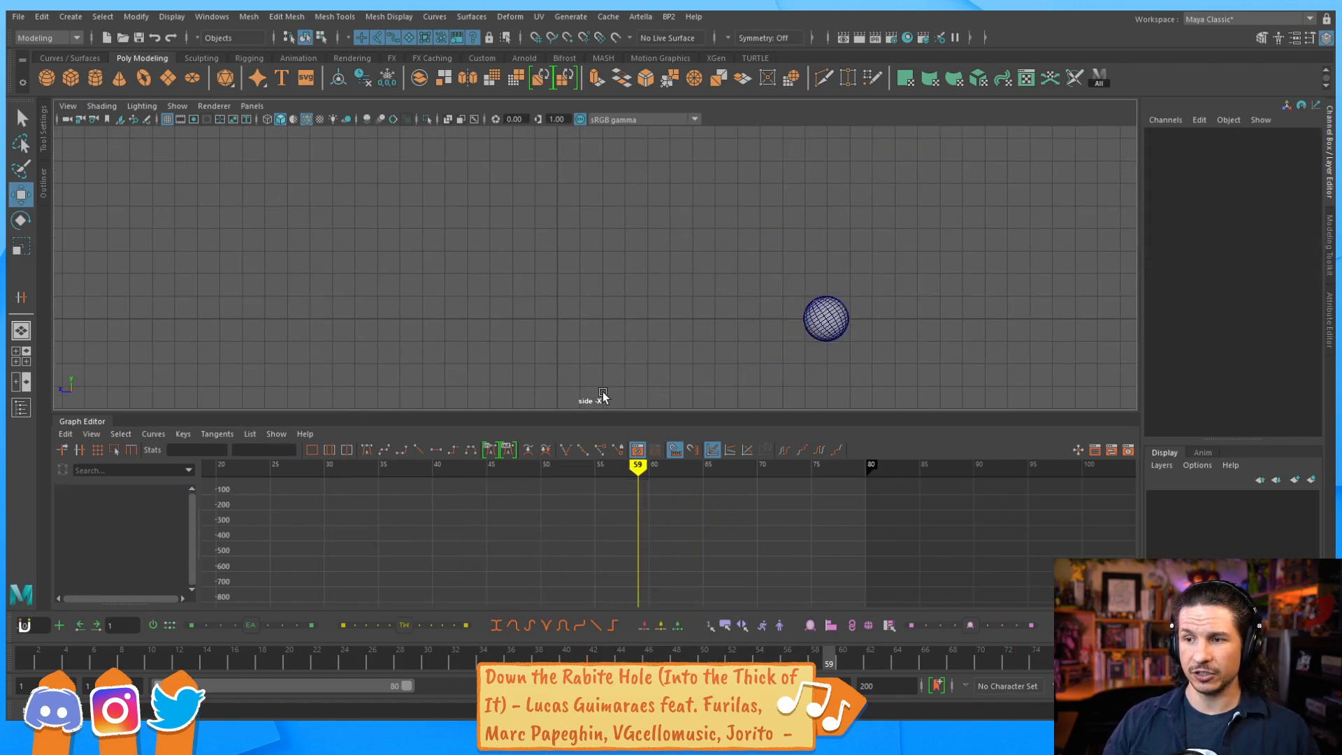
{"action": "mouse_move", "coordinate": [38, 664]}
{"action": "left_mouse_down"}
{"action": "mouse_move", "coordinate": [66, 658]}
{"action": "mouse_move", "coordinate": [26, 656]}
{"action": "left_mouse_up"}
{"action": "middle_click_drag", "start_coordinate": [635, 321], "coordinate": [556, 308], "text": "alt"}
{"action": "right_click_drag", "start_coordinate": [556, 309], "coordinate": [669, 330], "text": "alt"}
{"action": "middle_click_drag", "start_coordinate": [668, 329], "coordinate": [703, 328], "text": "alt"}
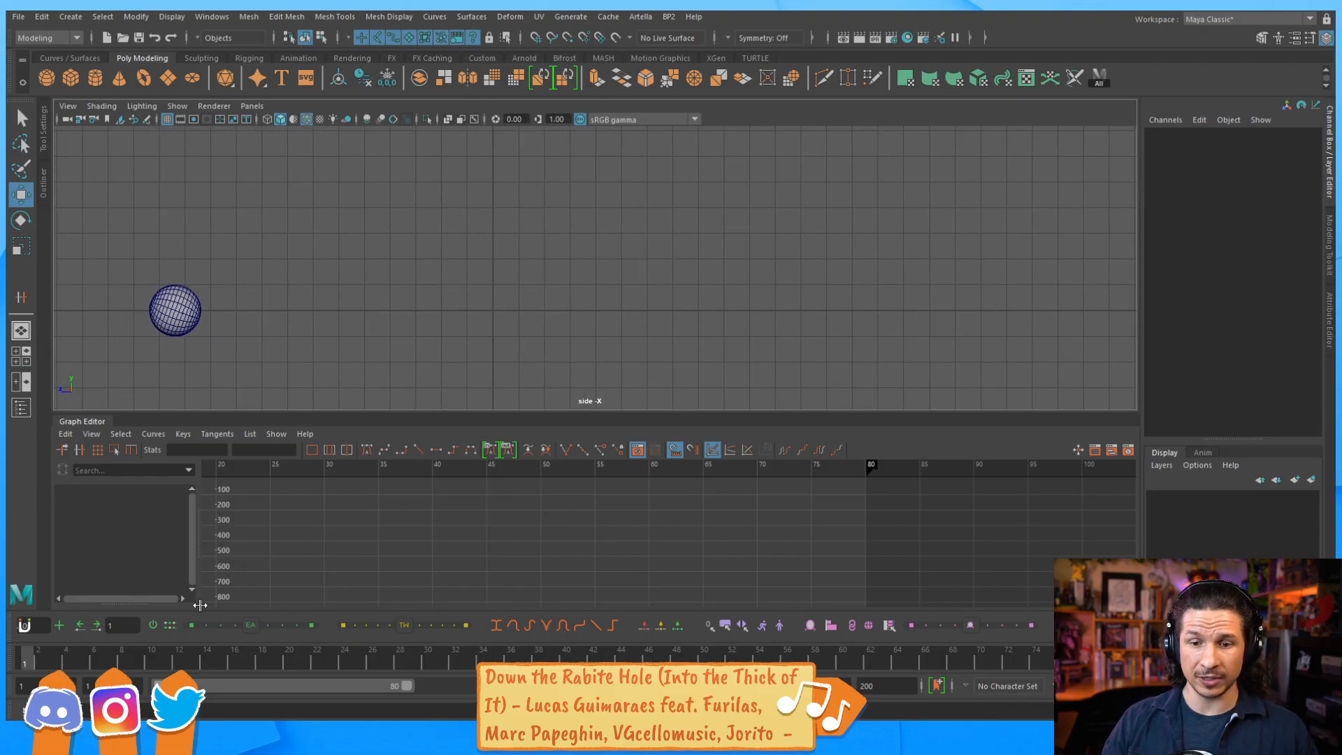
{"action": "left_click_drag", "start_coordinate": [38, 660], "coordinate": [79, 633]}
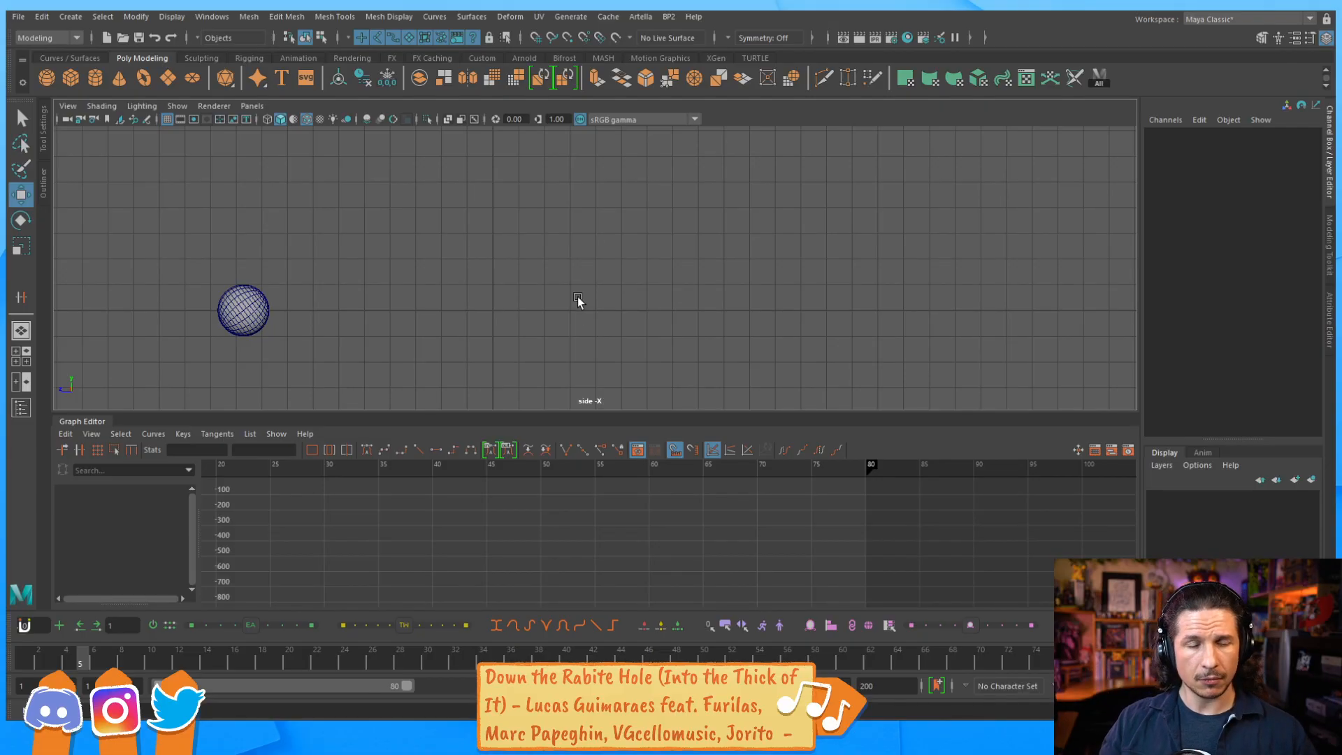
{"action": "left_click", "coordinate": [28, 659]}
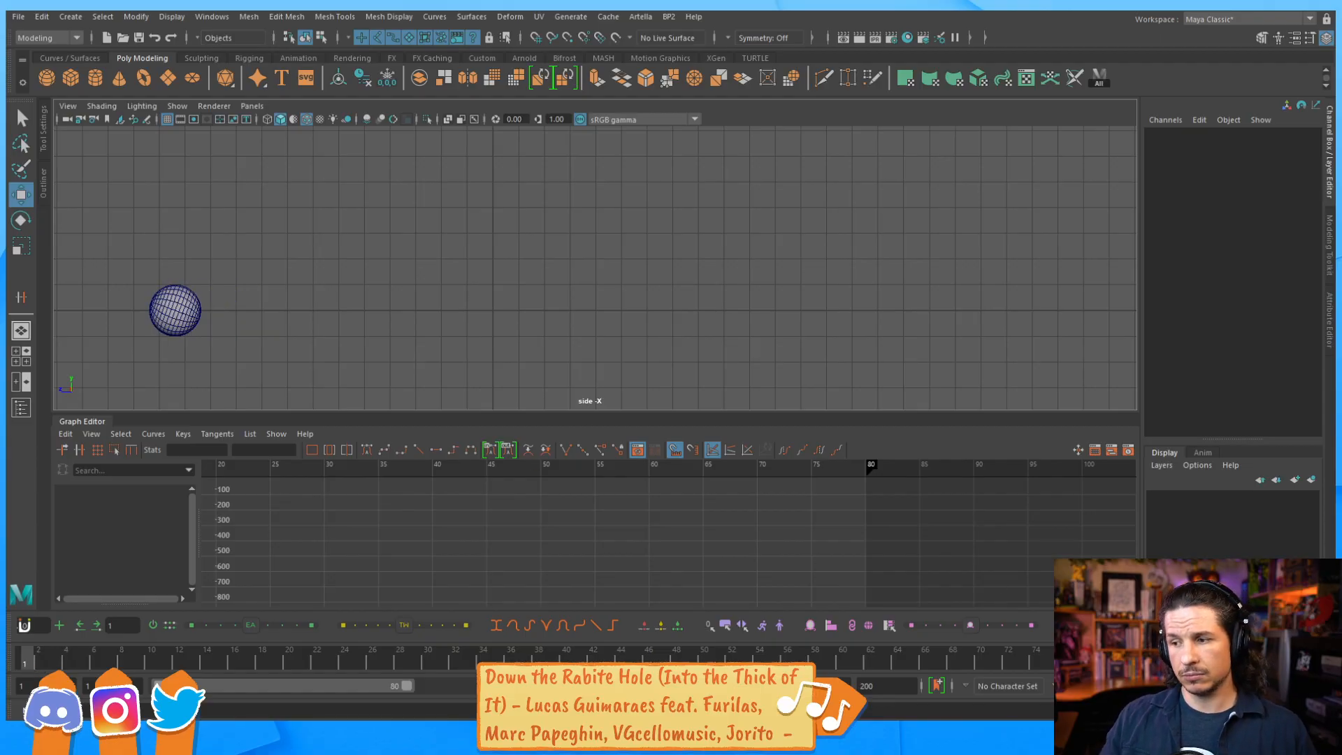
{"action": "key", "text": "alt+v"}
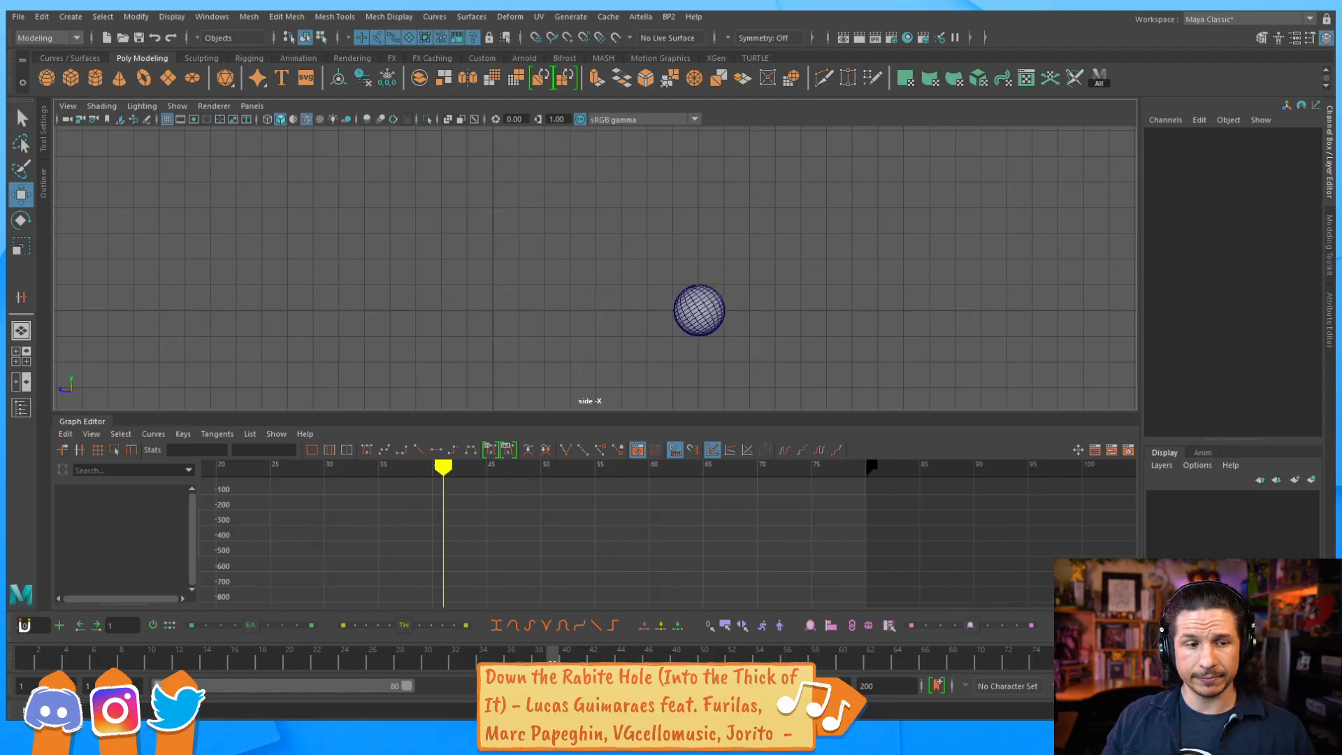